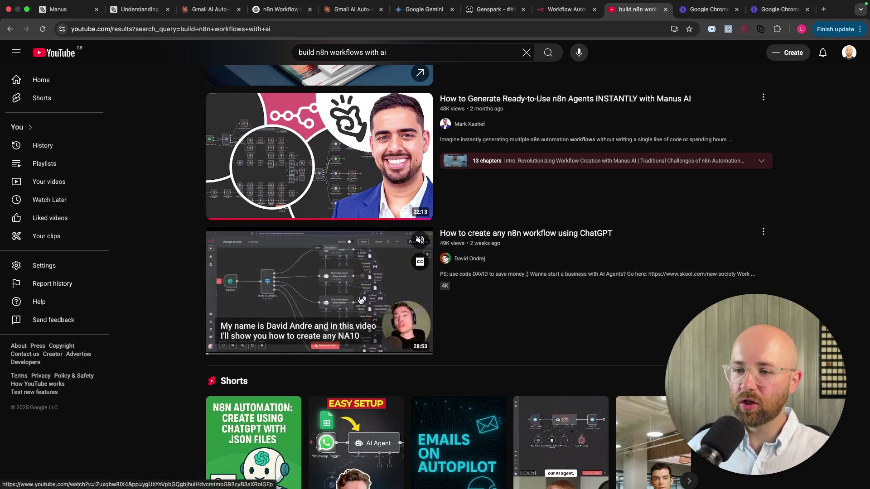
Open the Gmail Auto-Responder Agent Markdown documentation preview and highlight its title
scroll(343, 390, down, 6)
scroll(343, 389, up, 7)
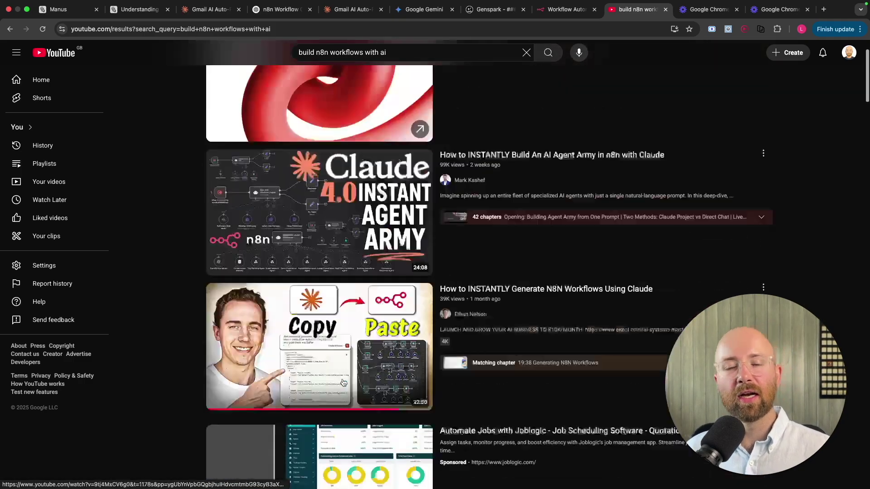
scroll(343, 390, down, 1)
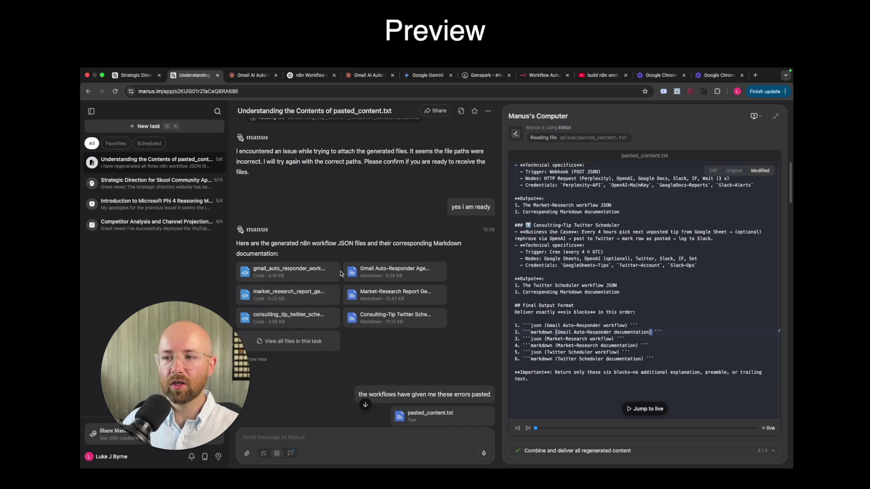
click(394, 271)
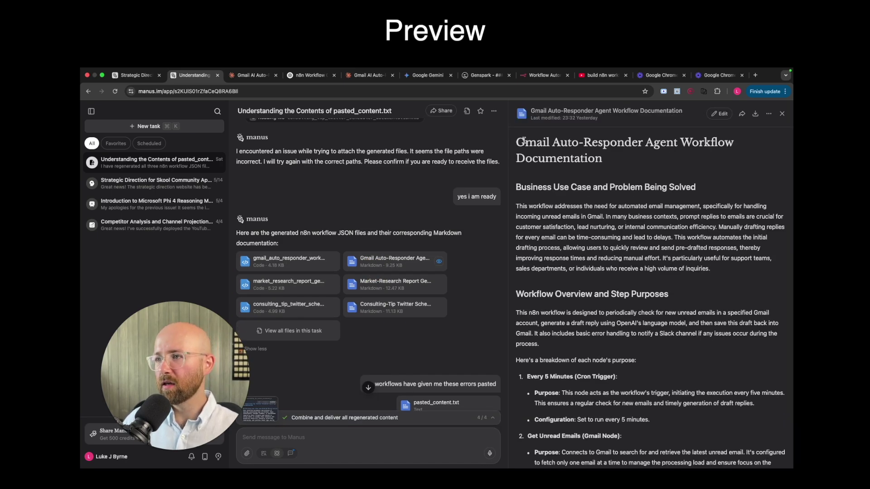
drag(517, 143, 603, 158)
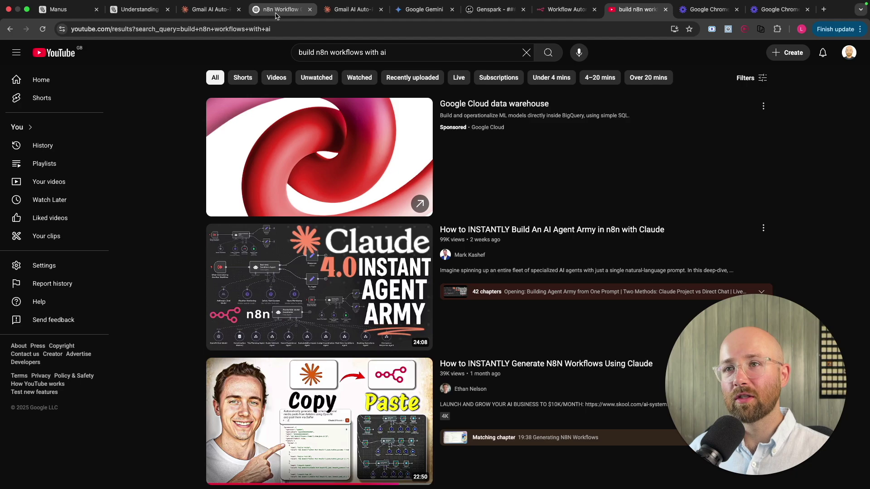
Back in Manus, browse the Create menu and open the Strategic Direction for Skool Community task
click(59, 9)
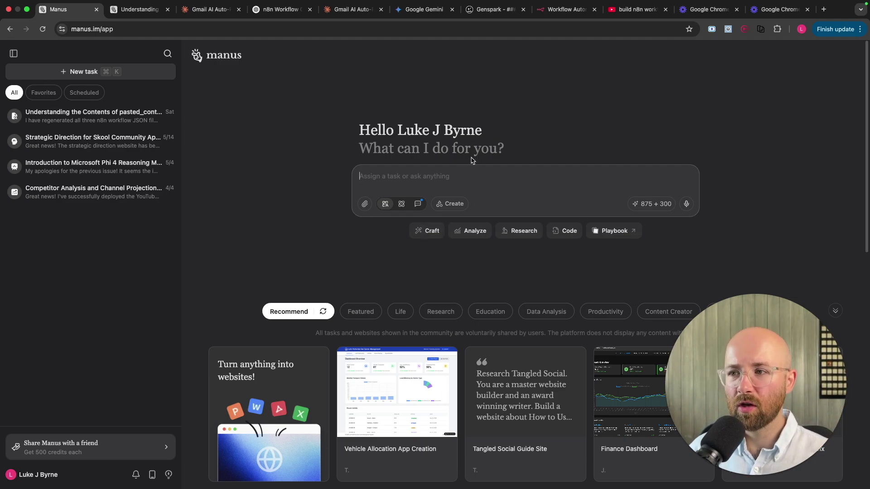
click(456, 204)
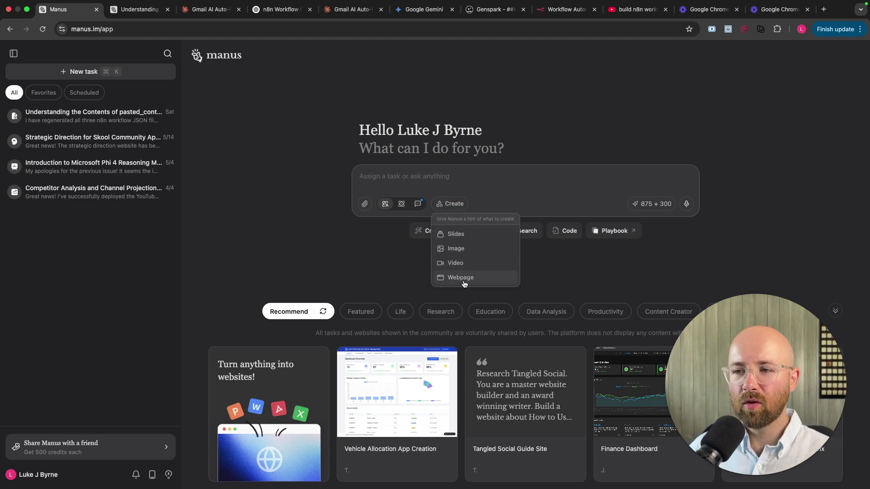
click(412, 120)
click(104, 142)
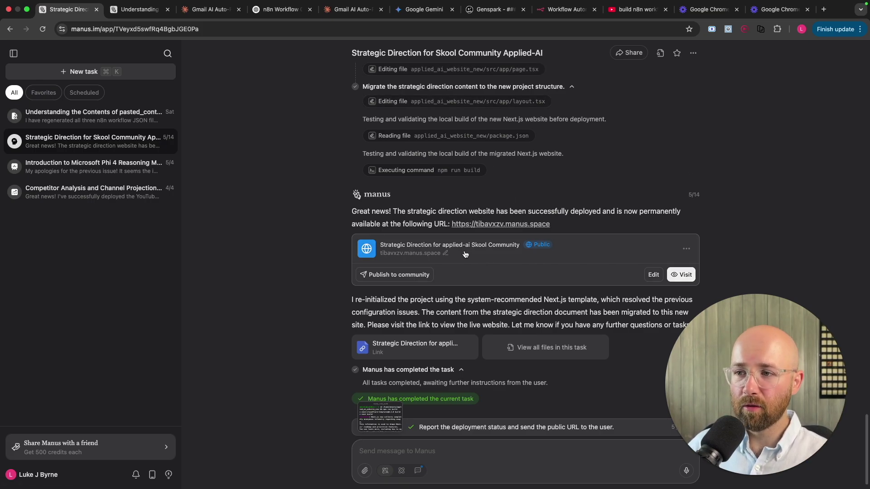
View the deployed strategic direction website, then close its tab and return to the task
click(411, 246)
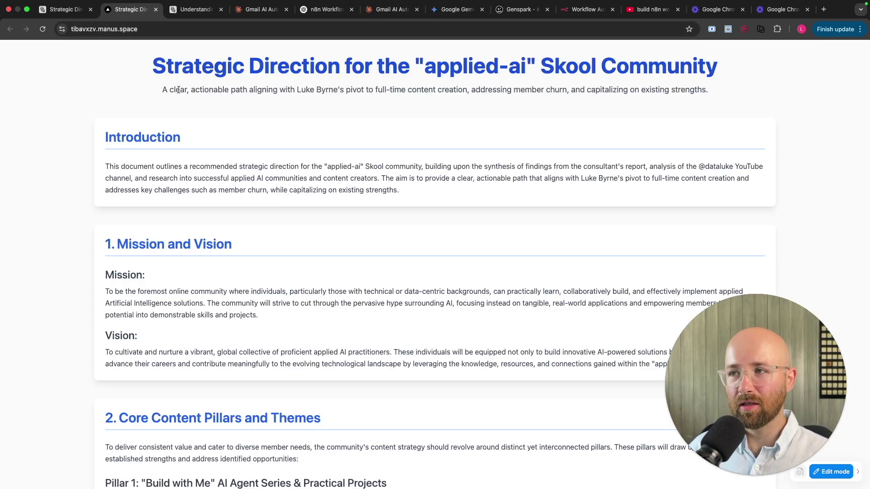
scroll(476, 181, down, 20)
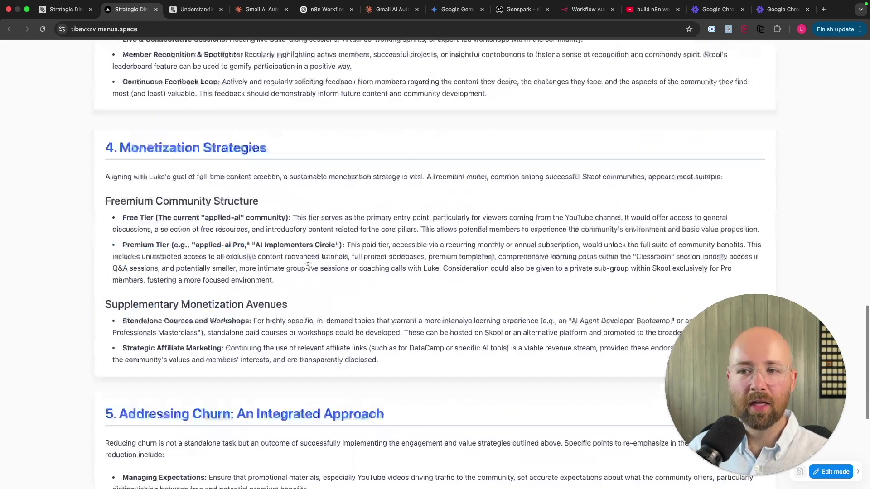
scroll(303, 305, up, 20)
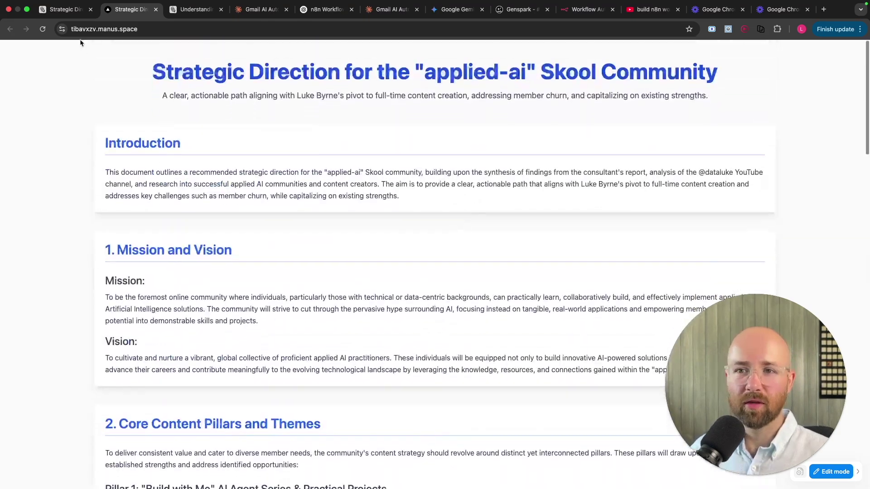
click(74, 9)
click(155, 10)
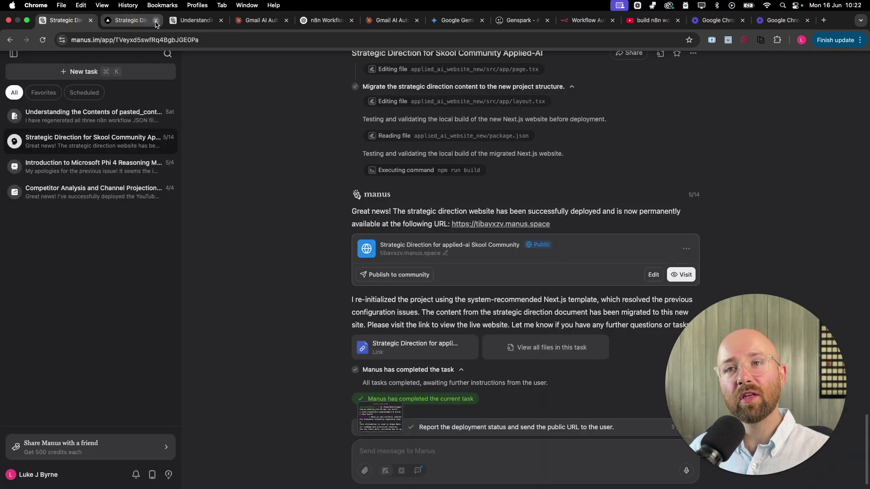
Show the todo.md plan file Manus created and collapse the task sidebar
scroll(362, 212, up, 20)
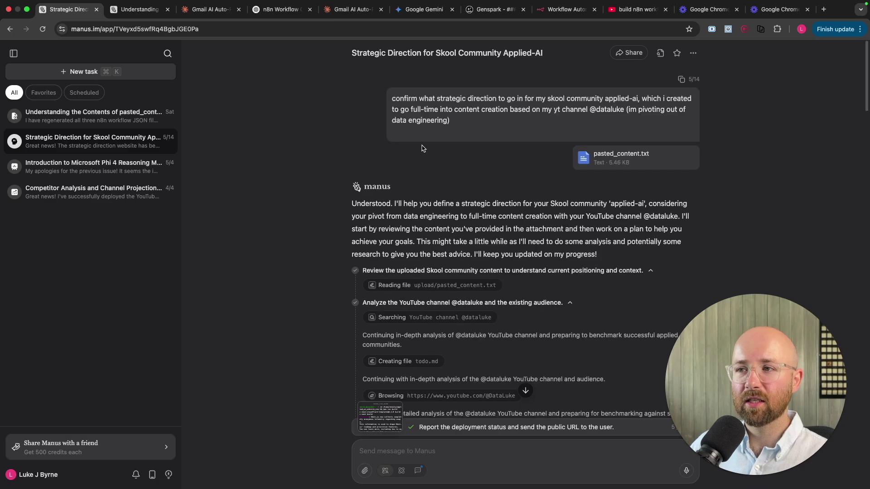
scroll(451, 276, down, 3)
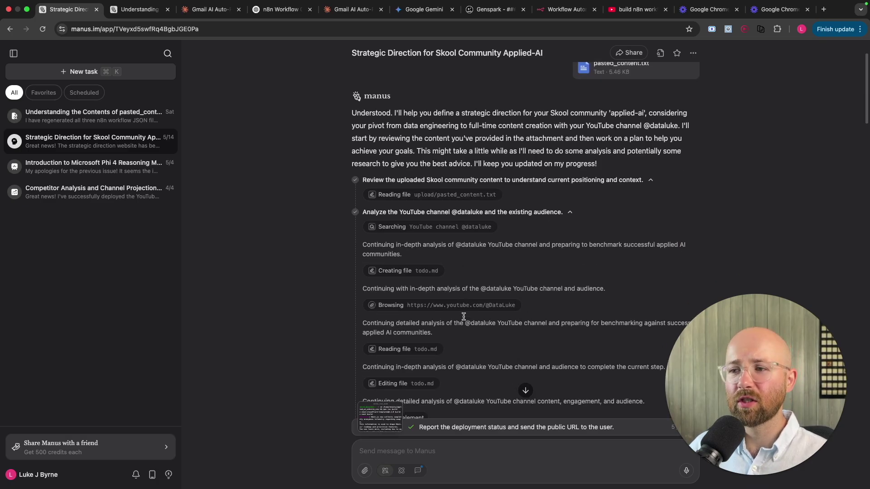
click(406, 222)
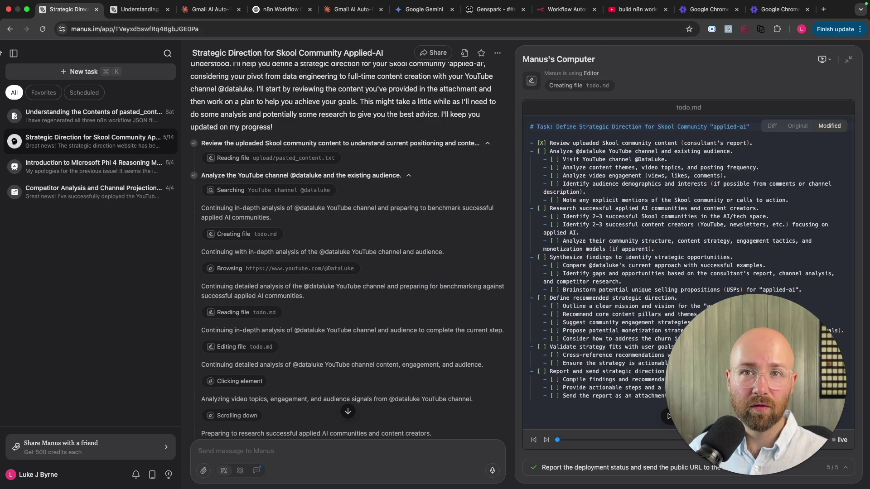
click(14, 54)
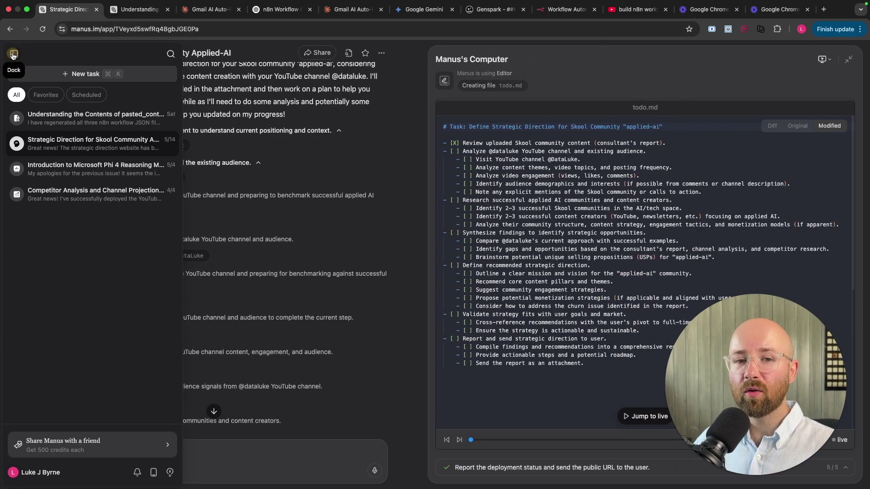
Switch to the n8n workflow task and highlight the pasted_content.txt prompt's opening line
click(139, 10)
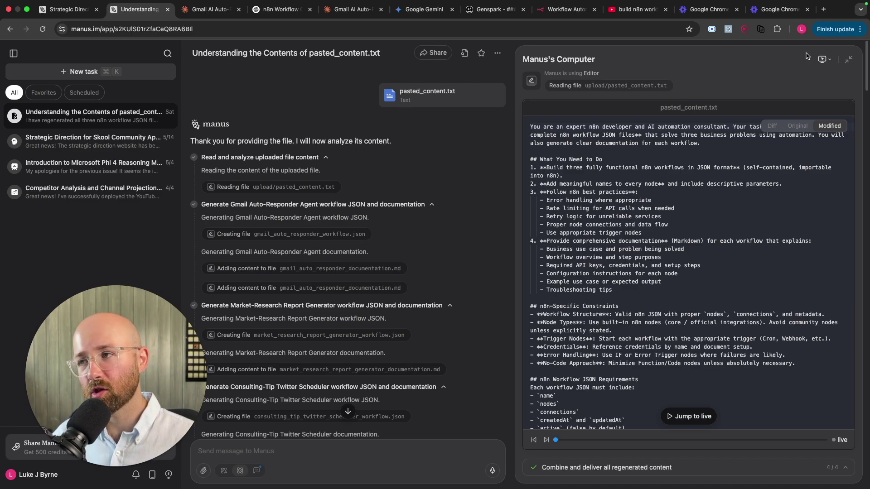
scroll(489, 191, down, 1)
scroll(489, 191, up, 1)
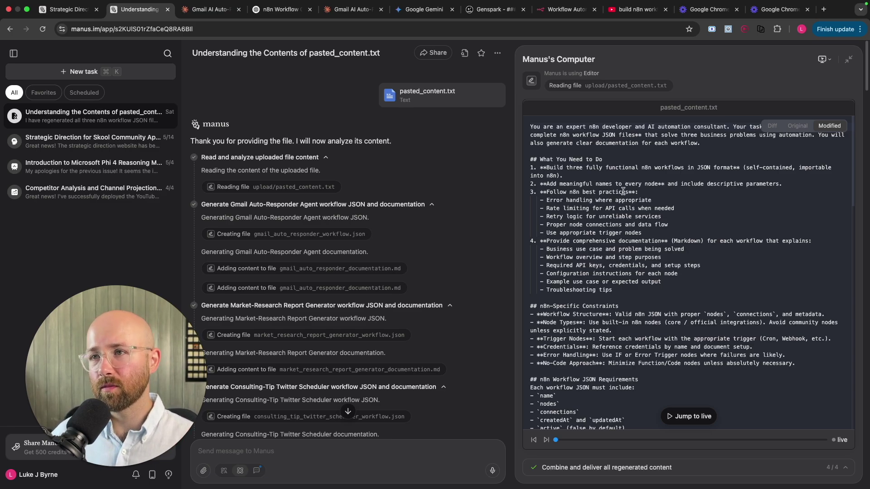
drag(531, 128, 730, 127)
click(774, 182)
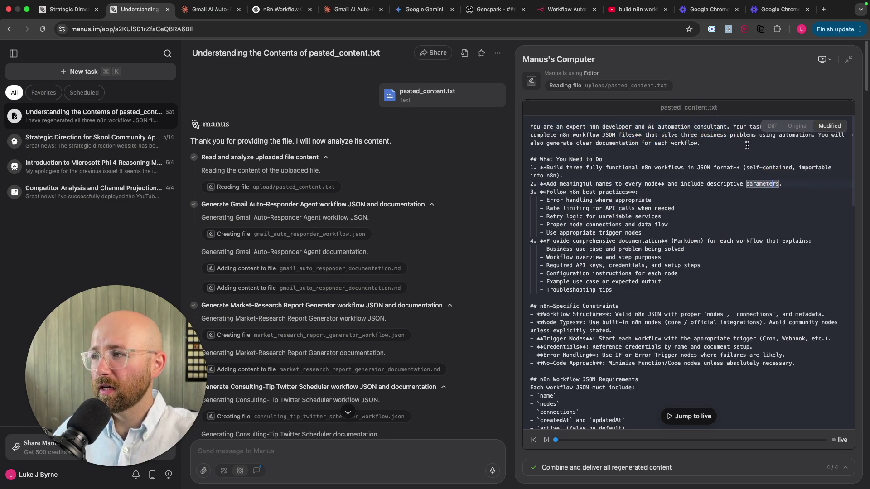
scroll(748, 145, down, 2)
scroll(756, 143, up, 2)
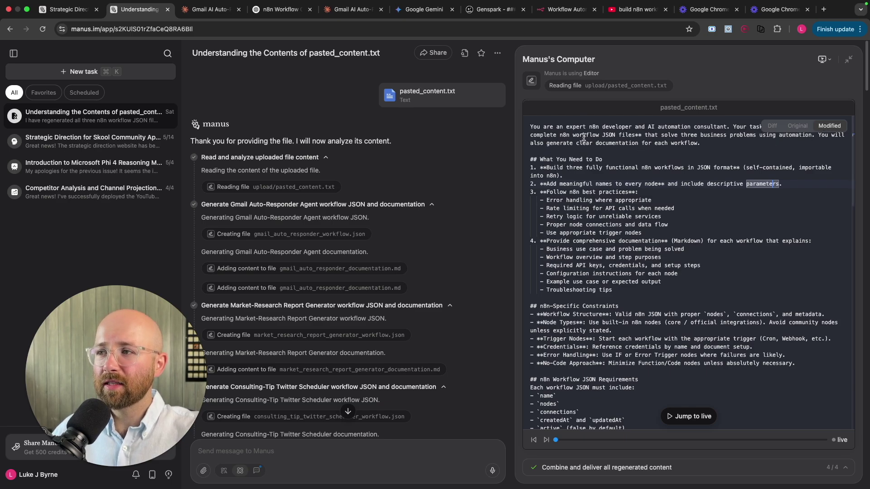
Highlight the three-business-problems line and the Gmail, Market-Research and Twitter Scheduler workflow headings
drag(644, 135, 812, 136)
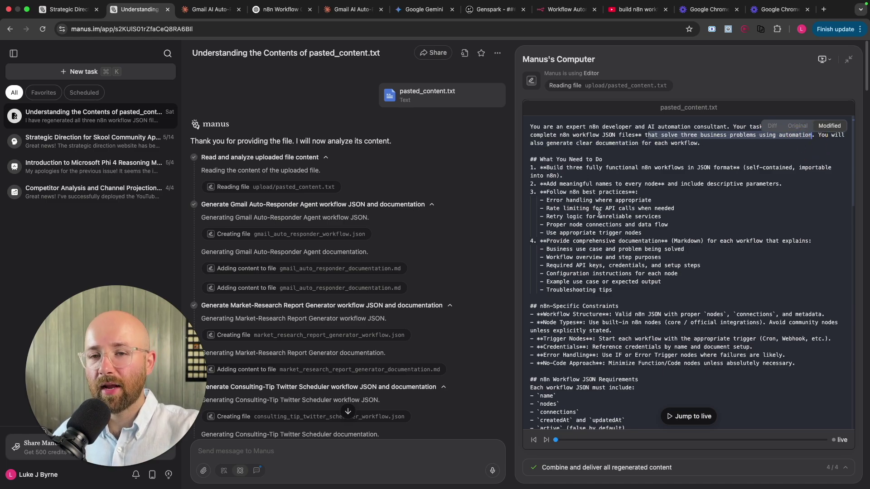
scroll(599, 210, down, 10)
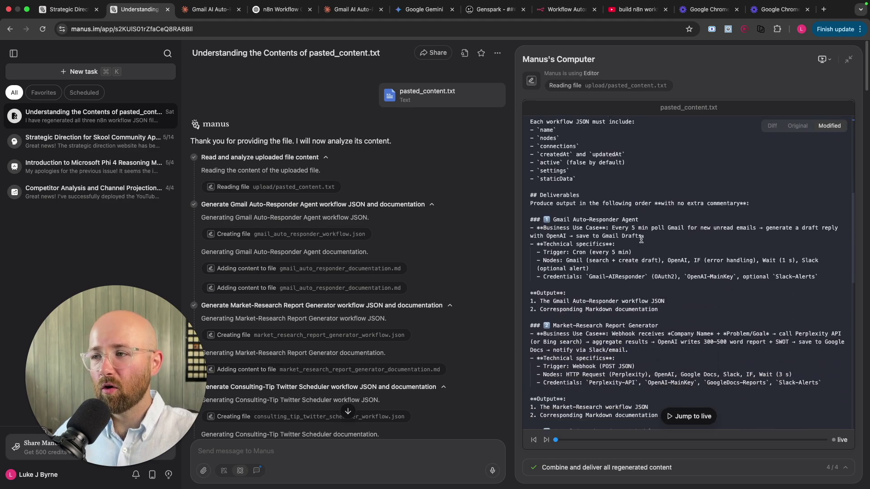
scroll(642, 239, down, 1)
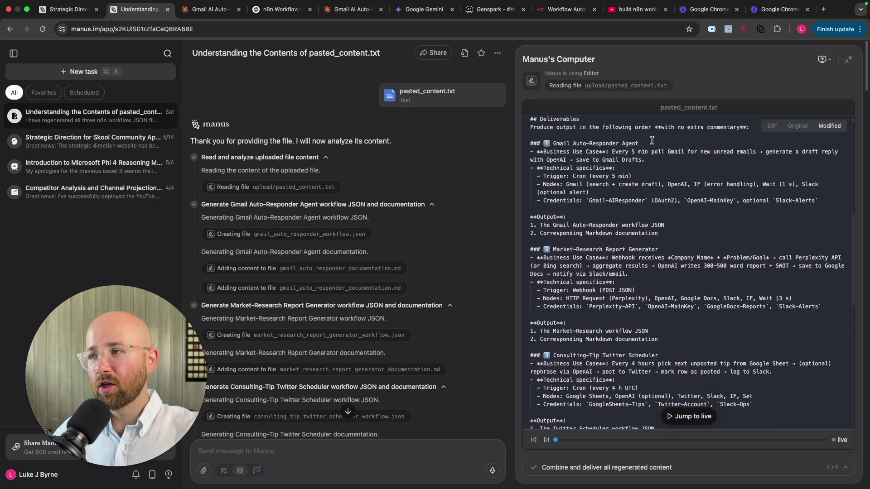
drag(639, 143, 555, 143)
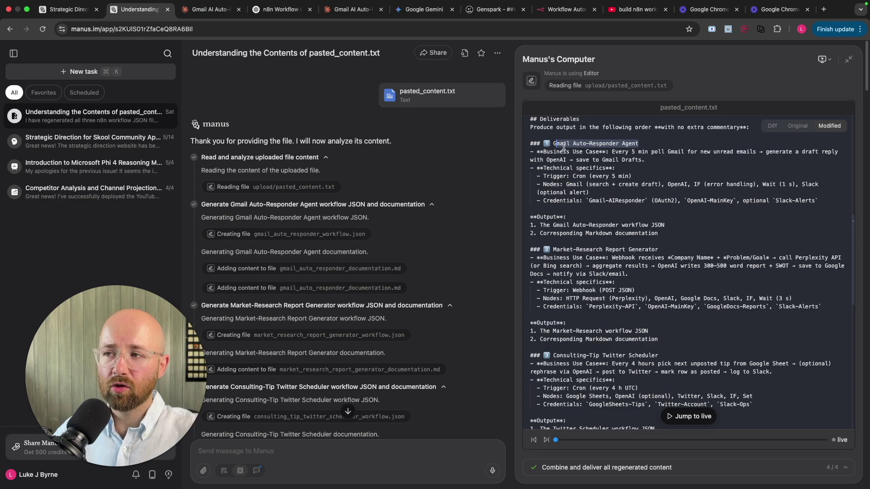
double_click(558, 144)
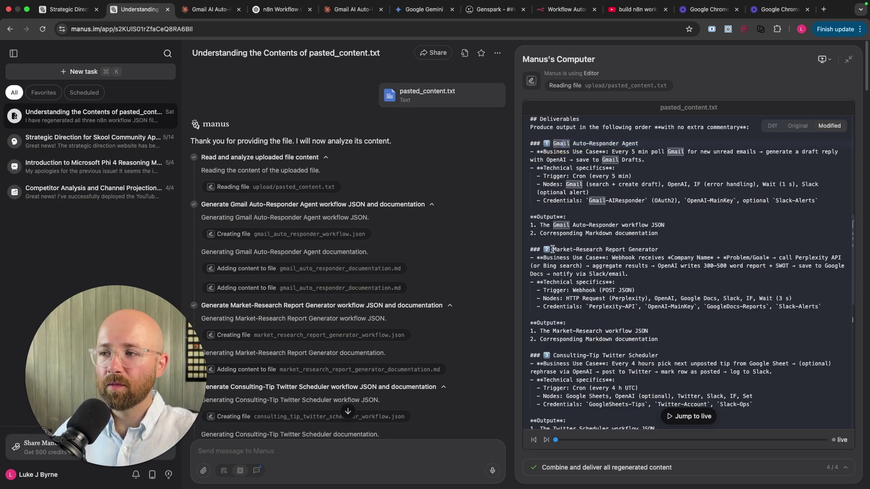
drag(553, 249, 664, 258)
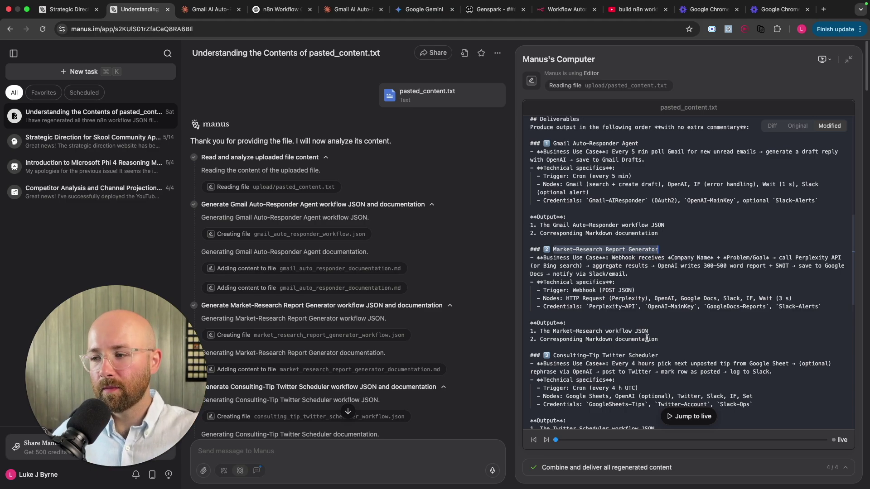
scroll(561, 353, down, 1)
drag(553, 343, 665, 342)
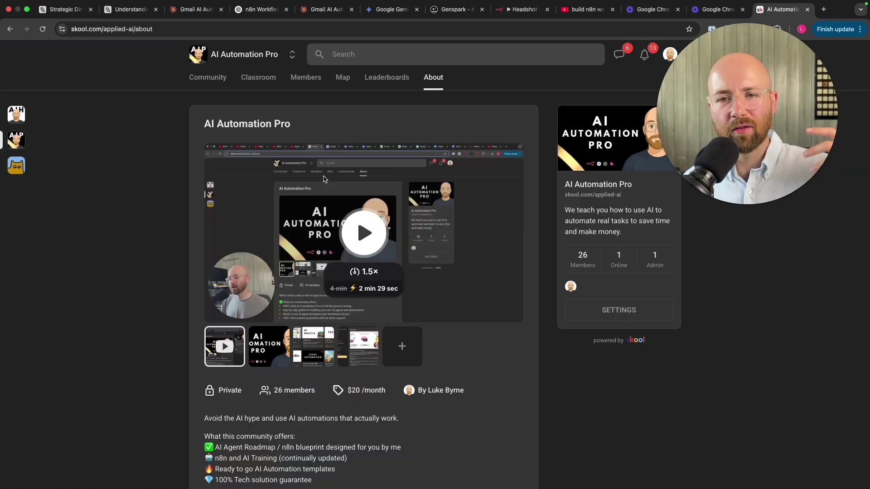
Browse the Skool courses, opening Start Here and its Free Consultation and Get Help lessons
click(261, 81)
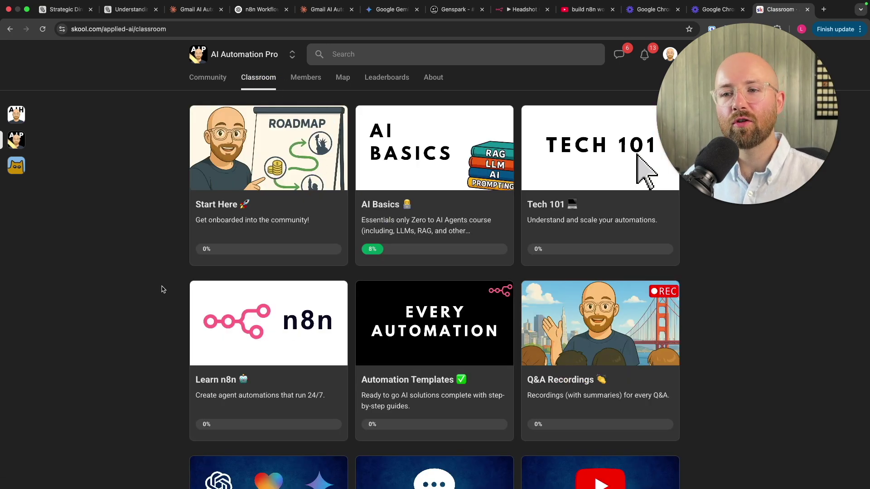
drag(161, 288, 326, 417)
click(232, 194)
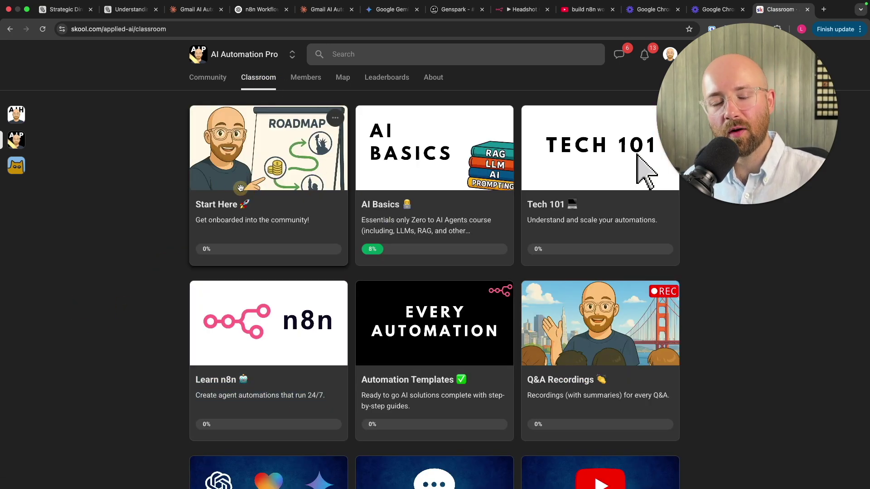
click(241, 188)
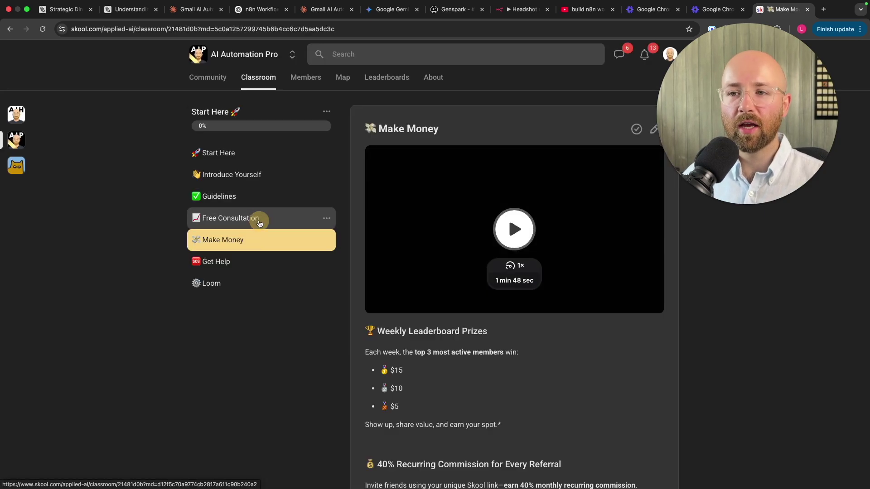
click(259, 222)
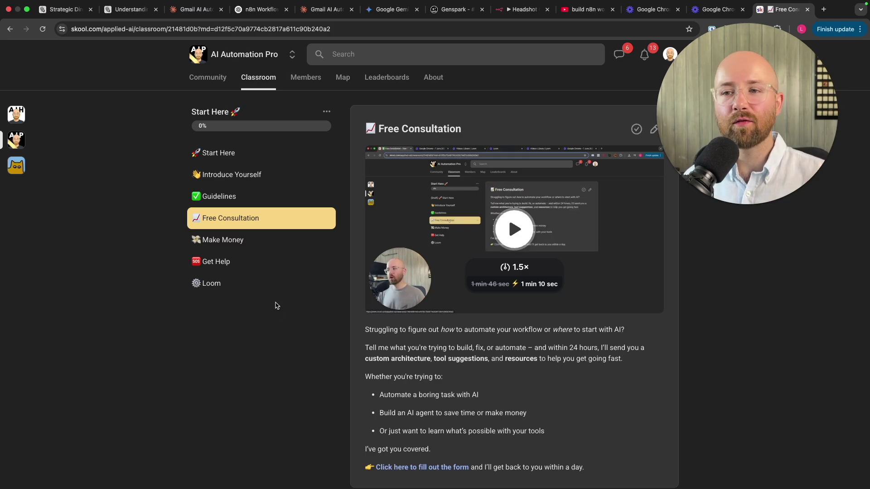
click(252, 260)
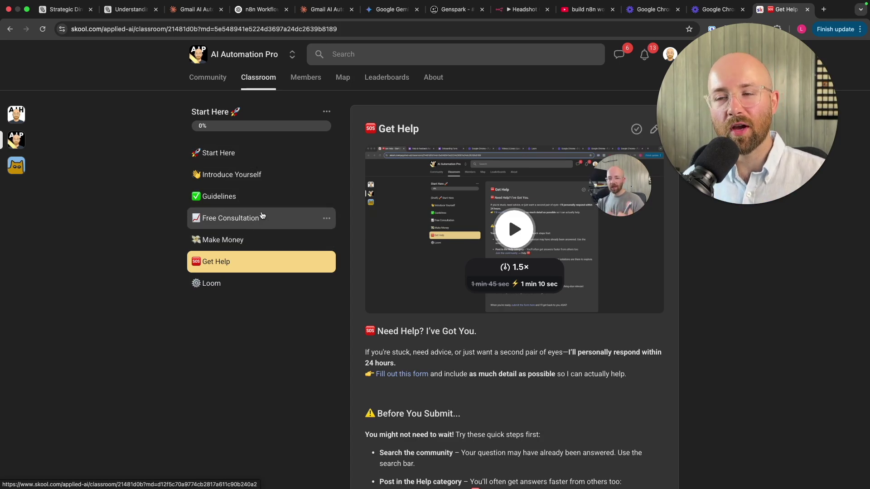
Review the Make Money lesson's weekly prize amounts, then scroll the community feed
click(240, 241)
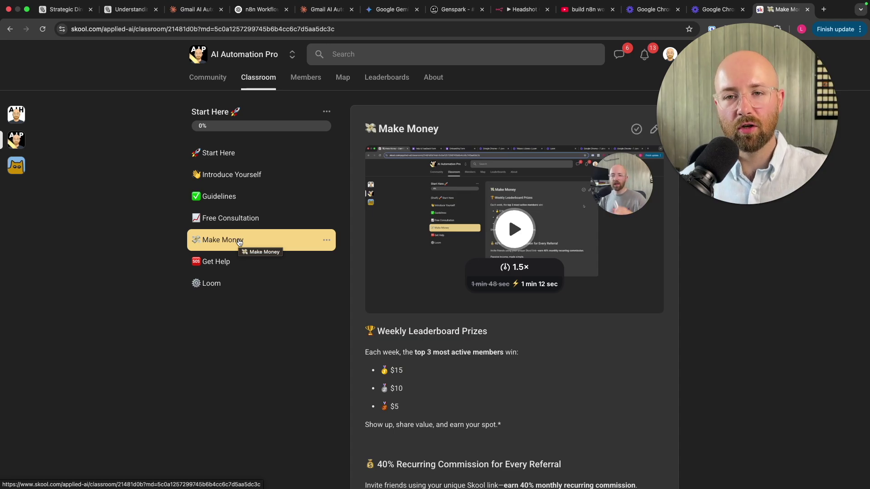
drag(401, 407, 391, 369)
click(406, 408)
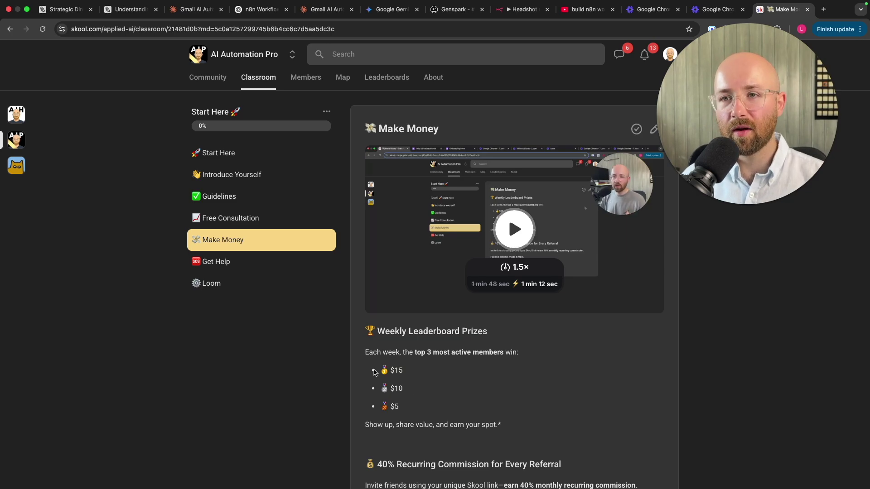
click(208, 77)
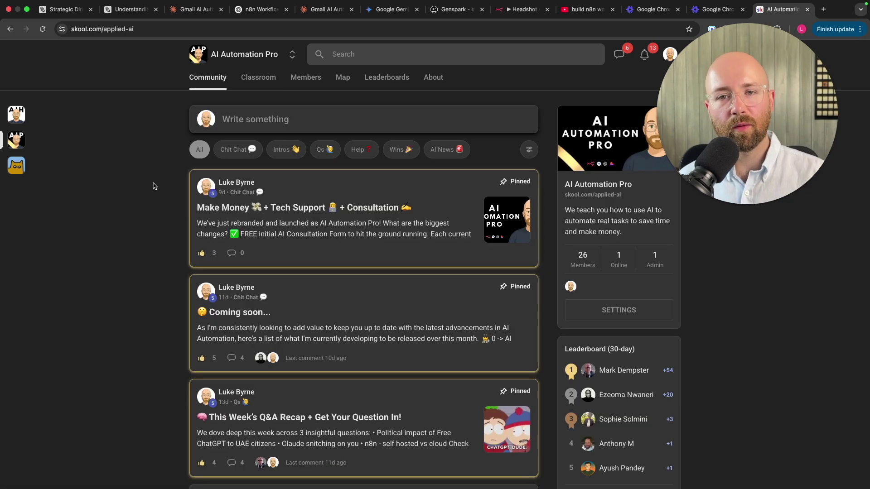
scroll(193, 244, down, 20)
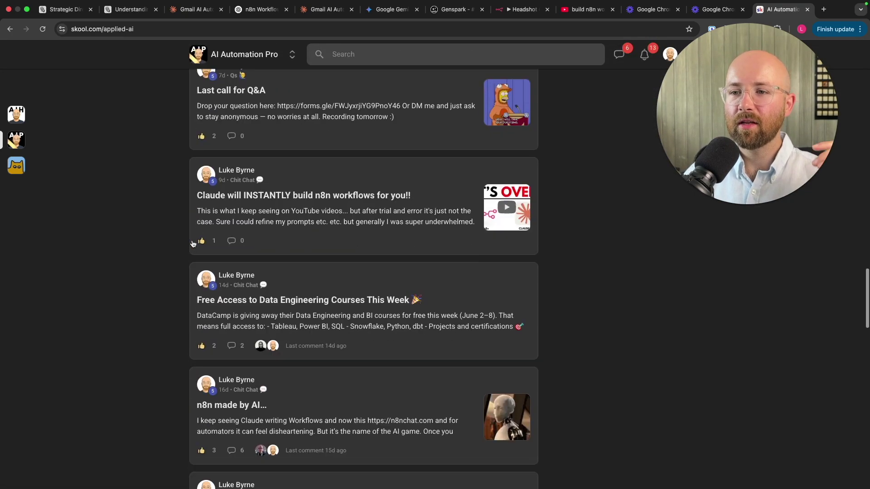
scroll(193, 244, up, 20)
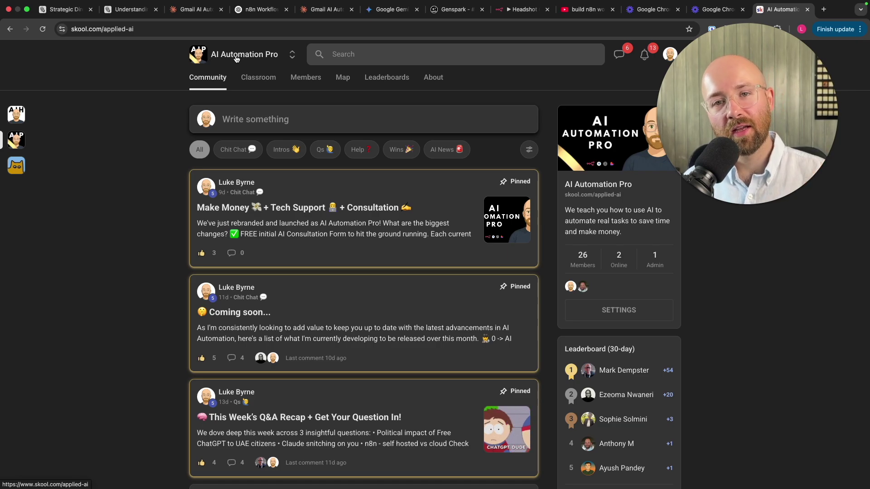
key(super+w)
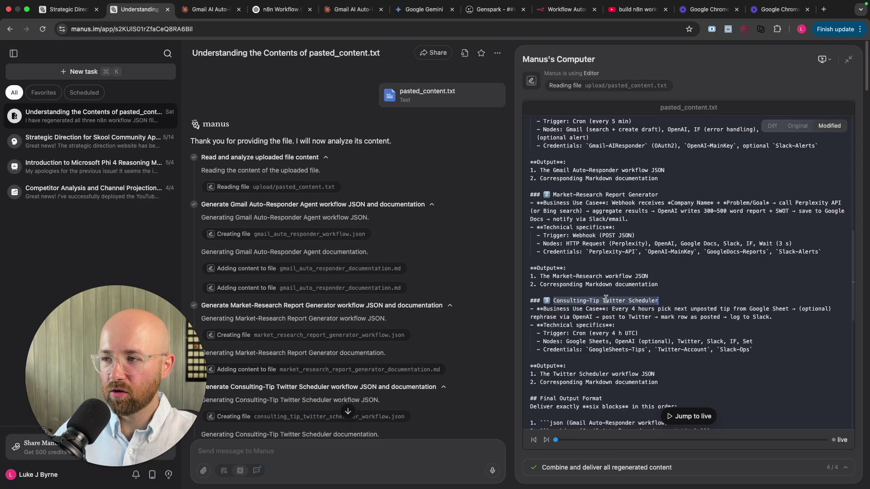
click(616, 290)
scroll(618, 293, up, 5)
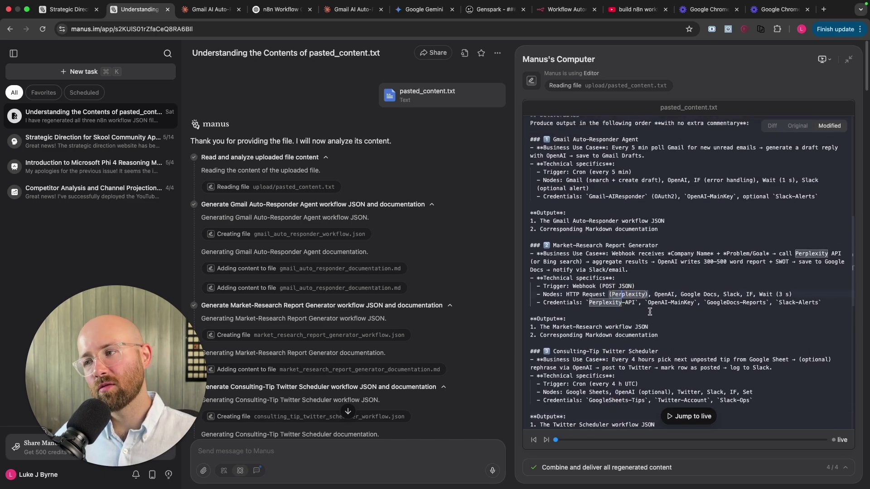
click(648, 313)
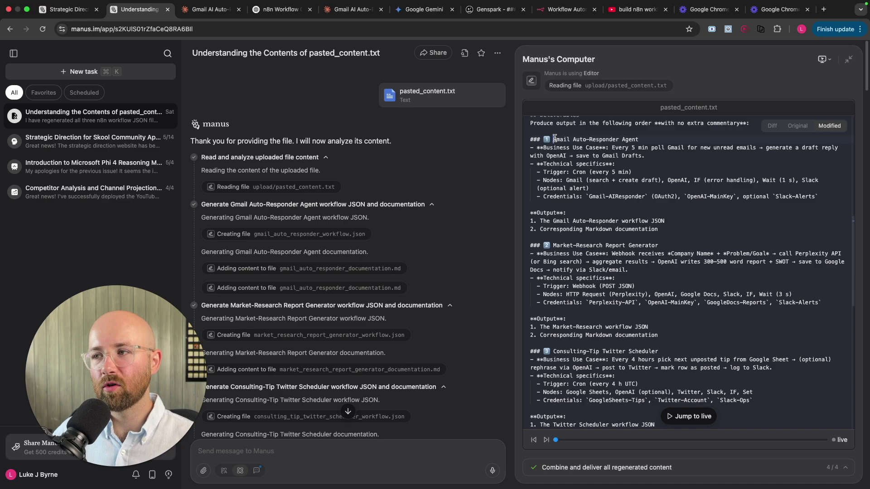
drag(555, 138, 657, 180)
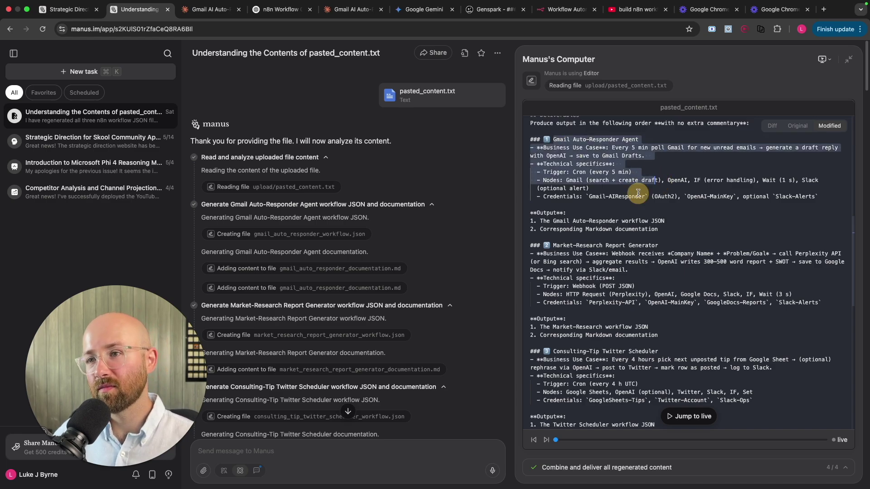
drag(554, 245, 654, 260)
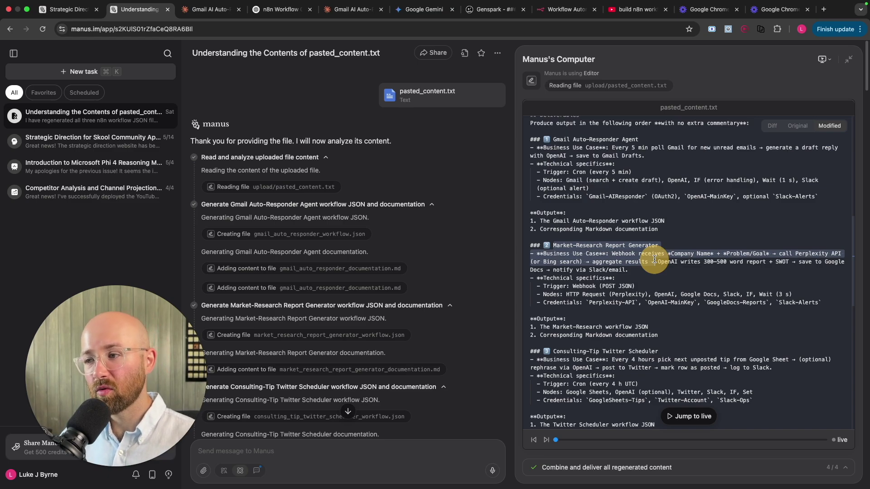
scroll(654, 260, down, 2)
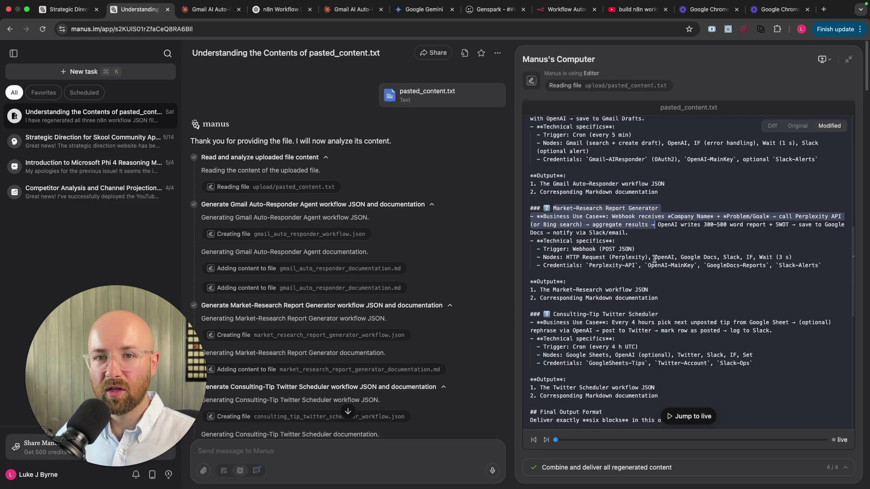
scroll(681, 242, down, 2)
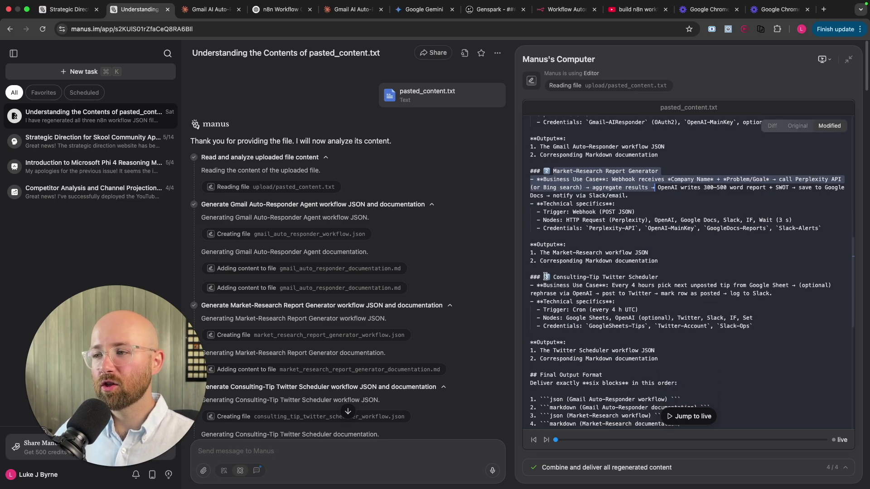
drag(544, 277, 663, 278)
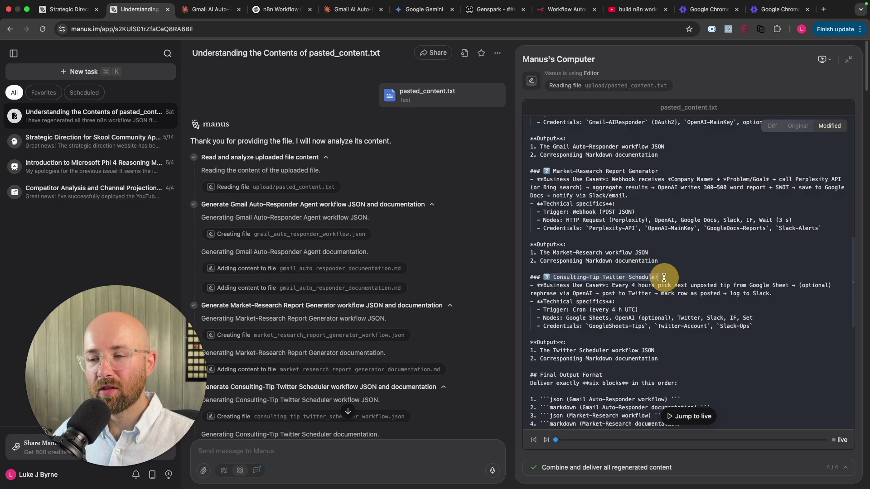
scroll(664, 278, up, 3)
click(663, 278)
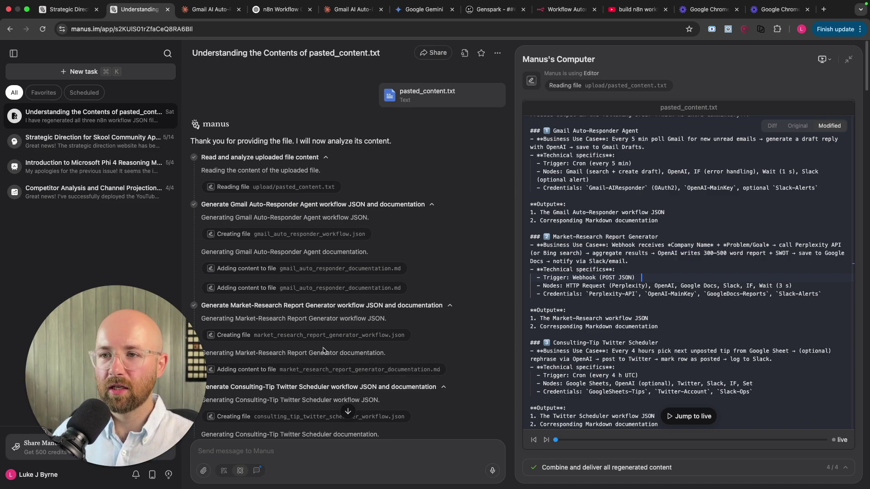
Preview the Gmail workflow files and highlight the prompt's required documentation output lines
click(238, 234)
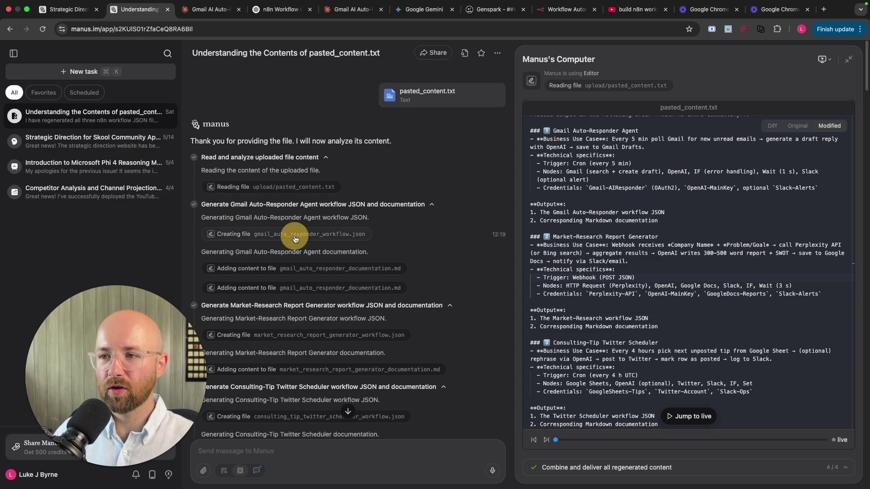
scroll(317, 227, down, 1)
click(330, 231)
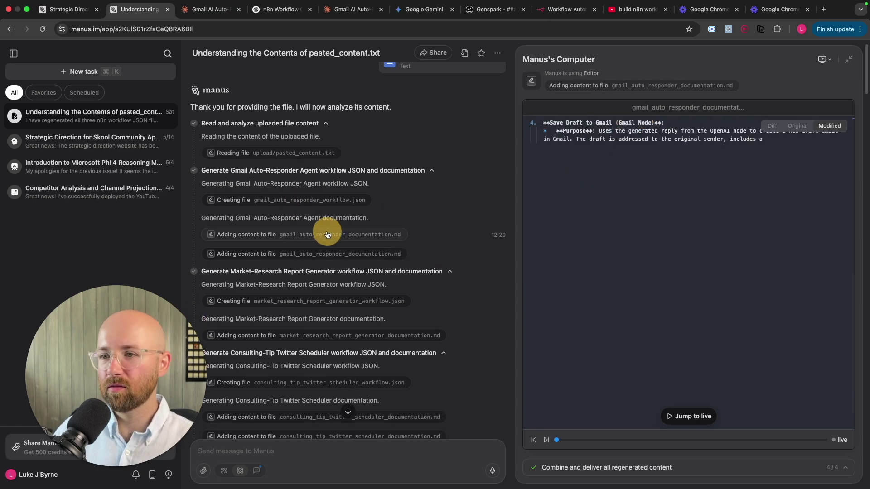
click(312, 150)
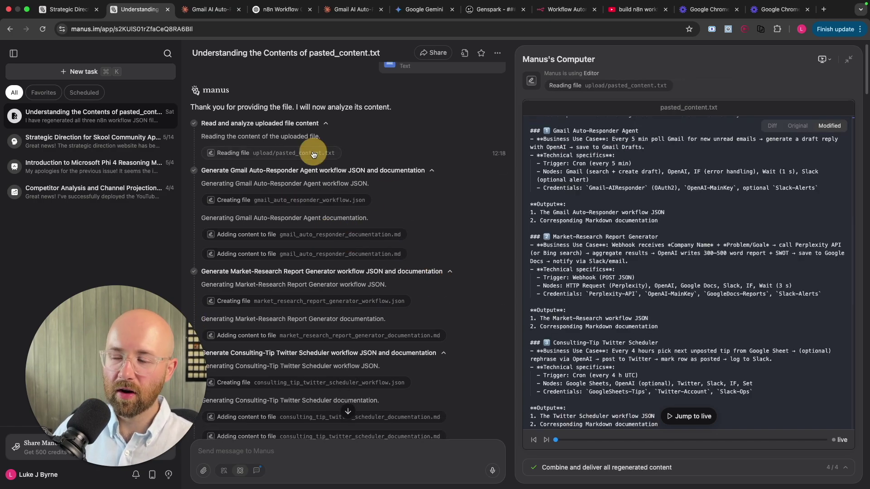
scroll(634, 336, up, 1)
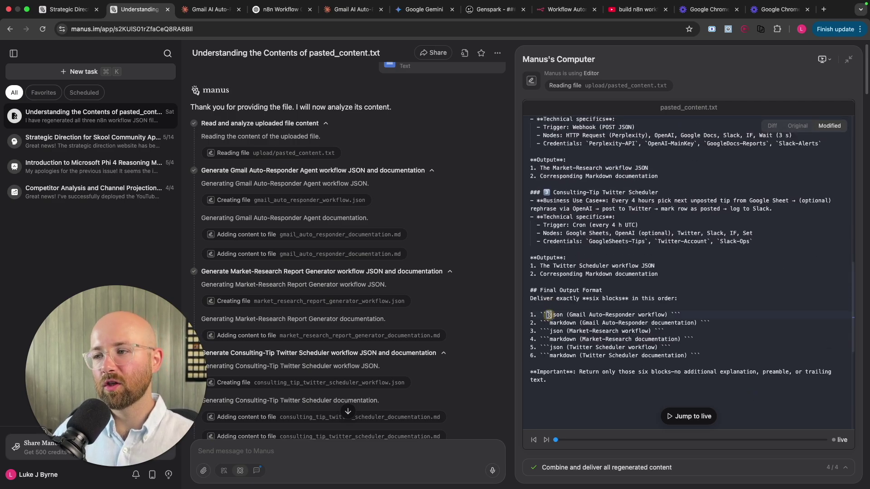
drag(548, 316, 666, 315)
drag(550, 323, 700, 325)
click(698, 323)
Scroll the chat down and open the Gmail Auto-Responder Agent documentation card
scroll(332, 331, down, 10)
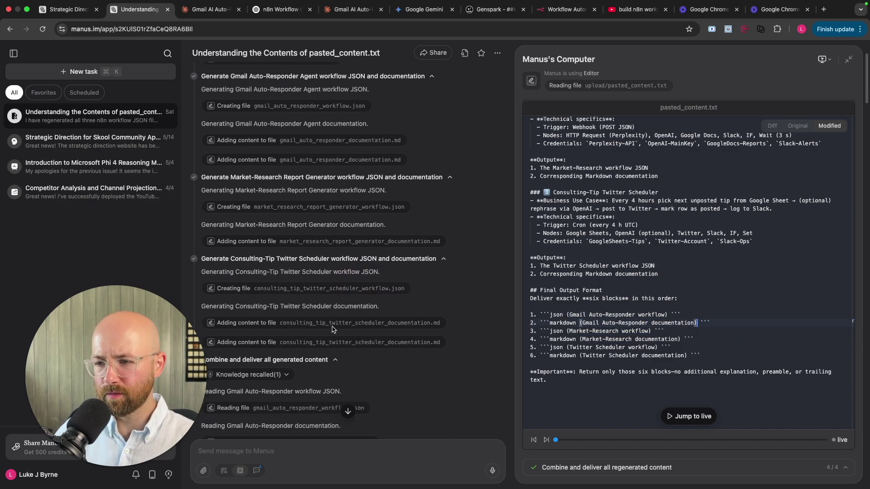
scroll(356, 214, down, 5)
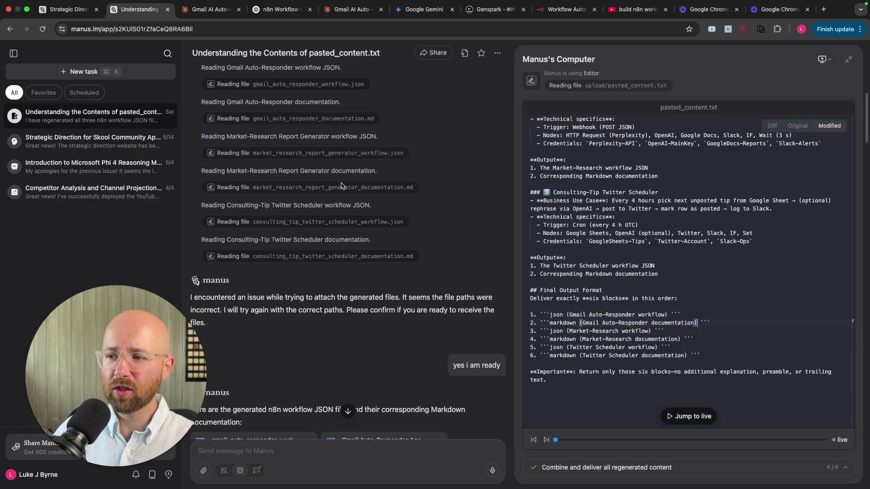
scroll(393, 256, down, 1)
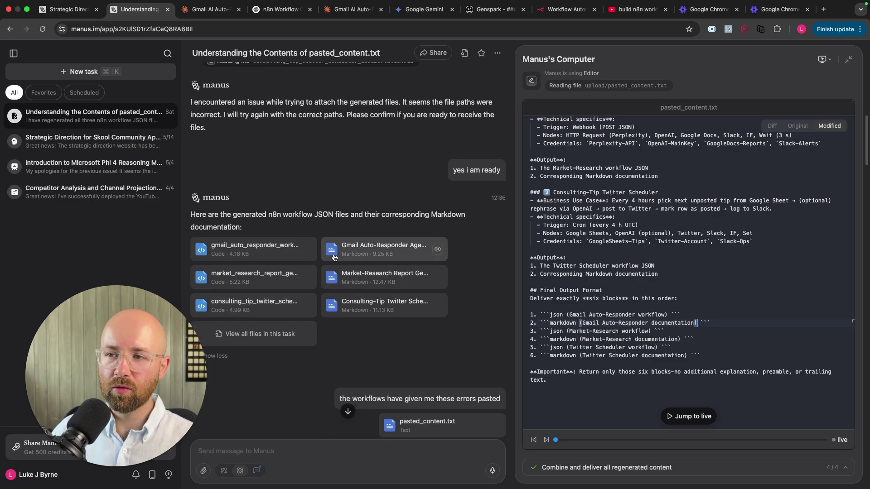
click(360, 247)
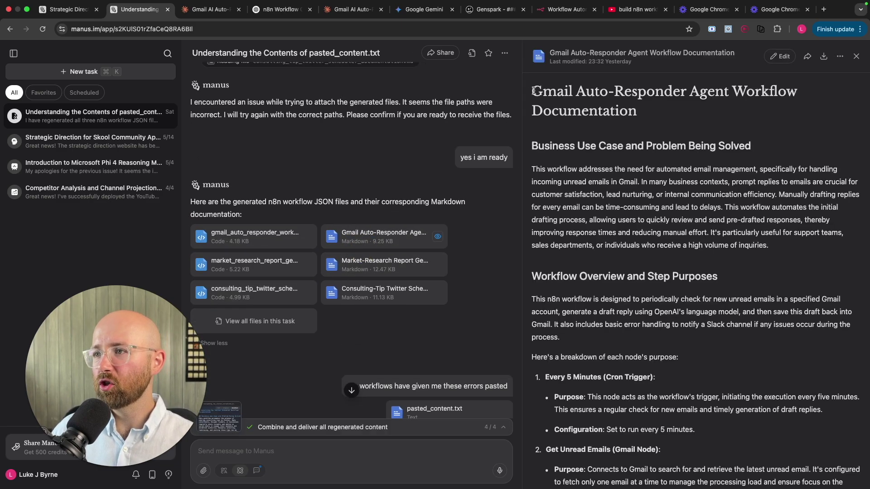
Highlight the doc title, Workflow Overview heading, and Every 5 Minutes trigger description
drag(533, 90, 726, 117)
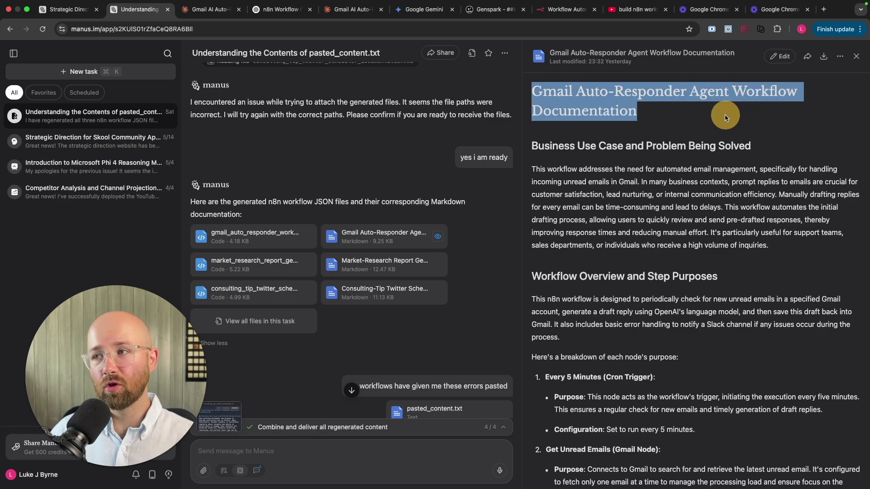
click(656, 148)
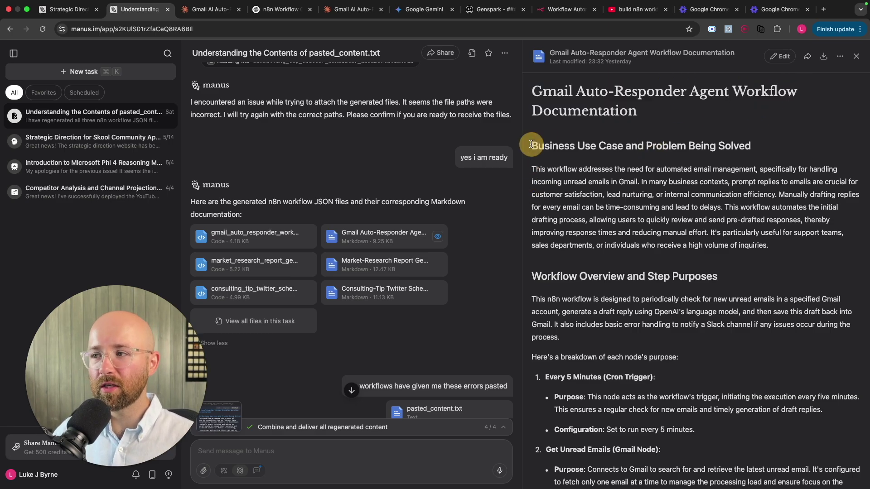
drag(532, 144, 752, 146)
scroll(620, 217, down, 2)
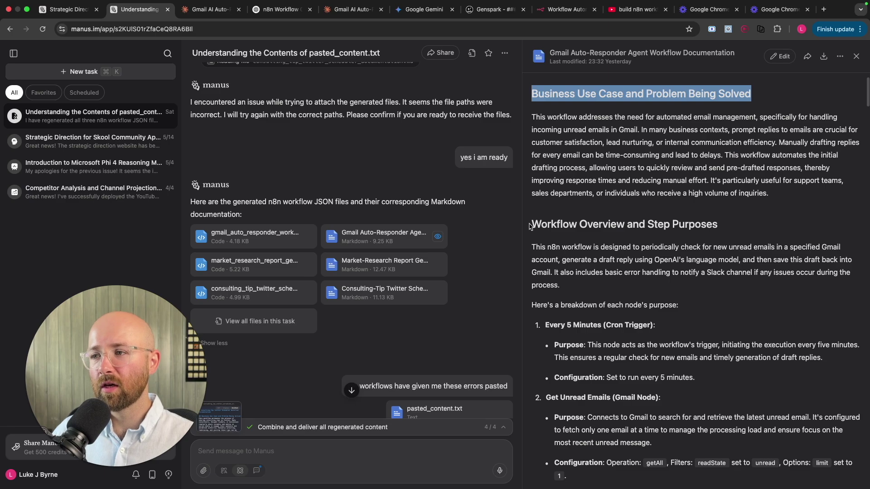
drag(529, 227, 739, 228)
scroll(666, 269, down, 5)
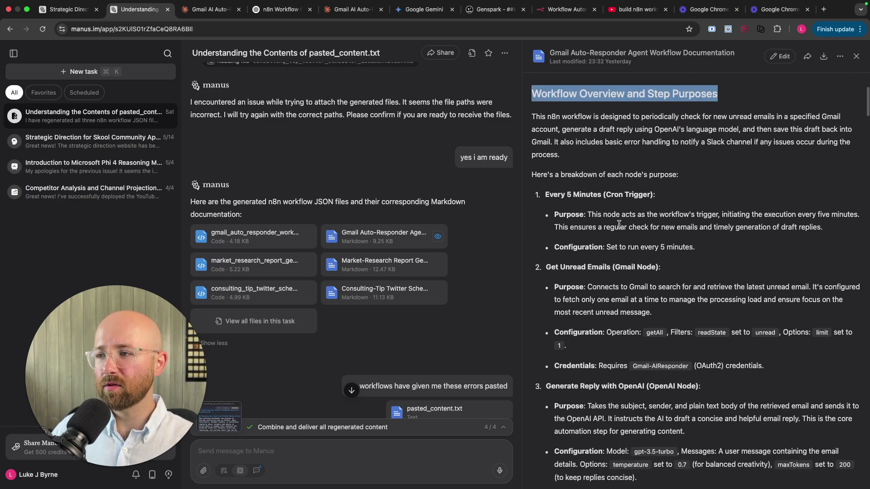
drag(546, 195, 612, 268)
click(558, 273)
Read further into the node steps and highlight the Save Draft to Gmail heading
scroll(566, 242, down, 6)
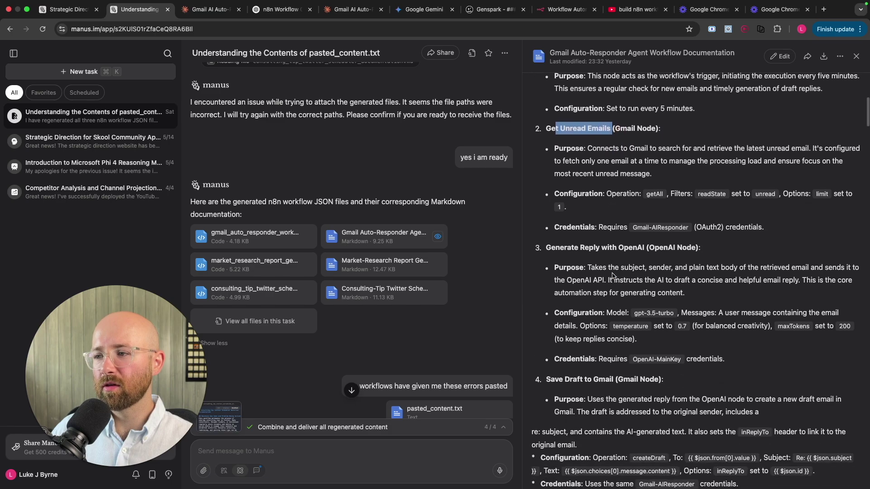
drag(624, 232, 560, 232)
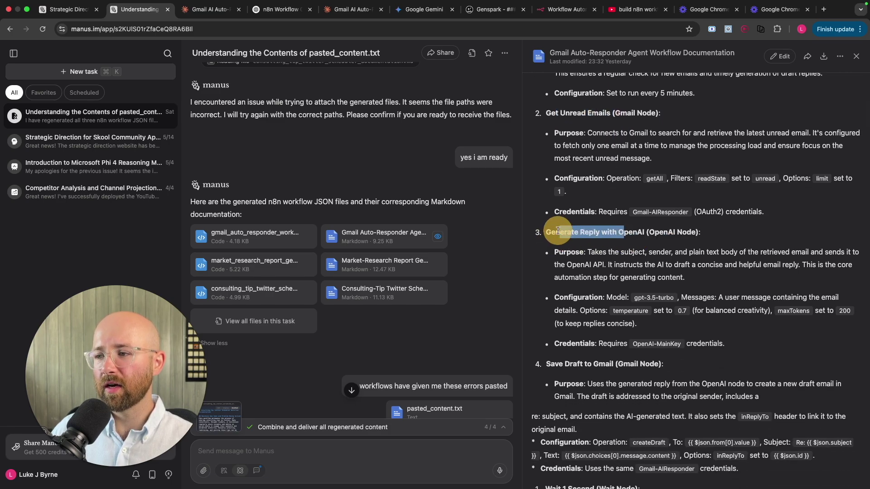
scroll(573, 277, down, 3)
drag(547, 302, 653, 301)
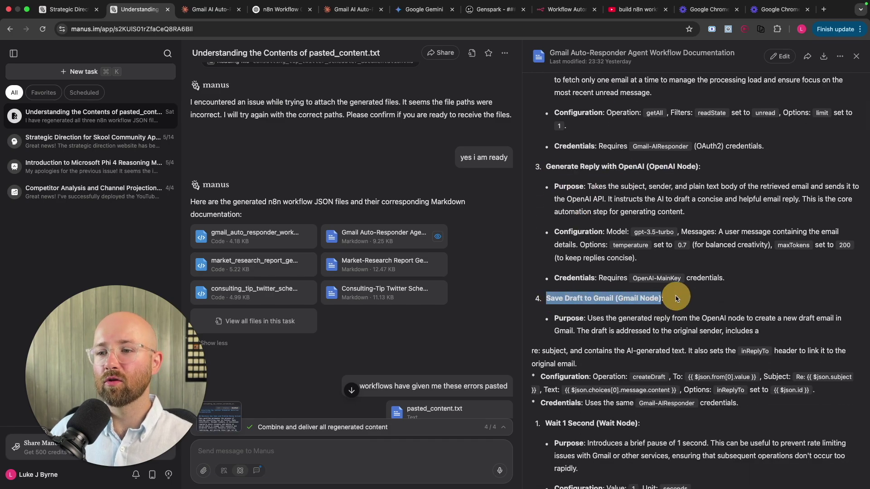
click(710, 312)
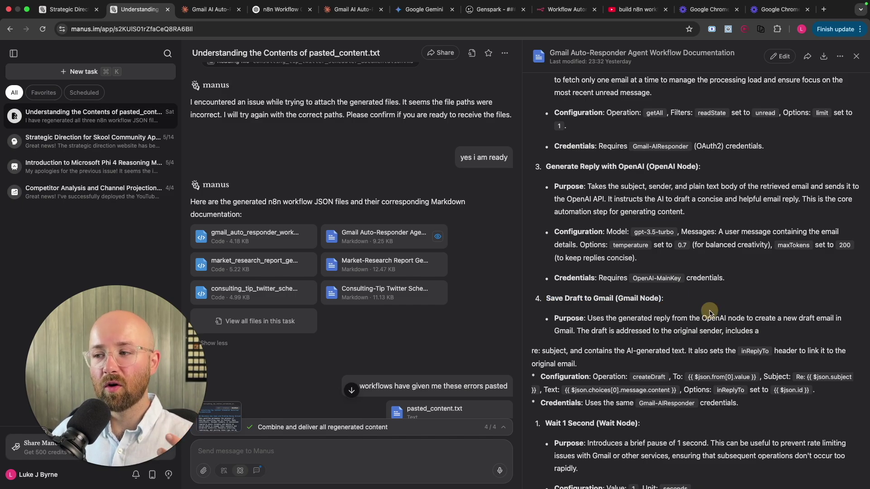
Scroll through the node configuration and select the To field's expression
scroll(703, 316, down, 5)
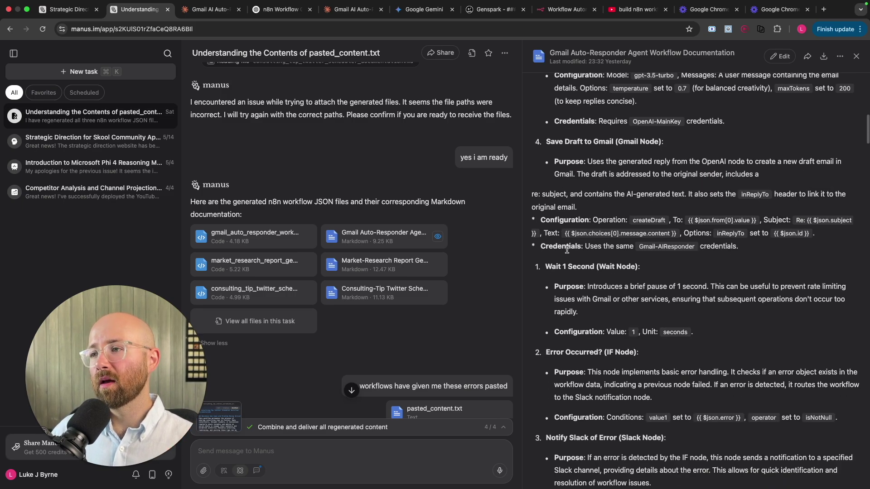
scroll(625, 277, down, 10)
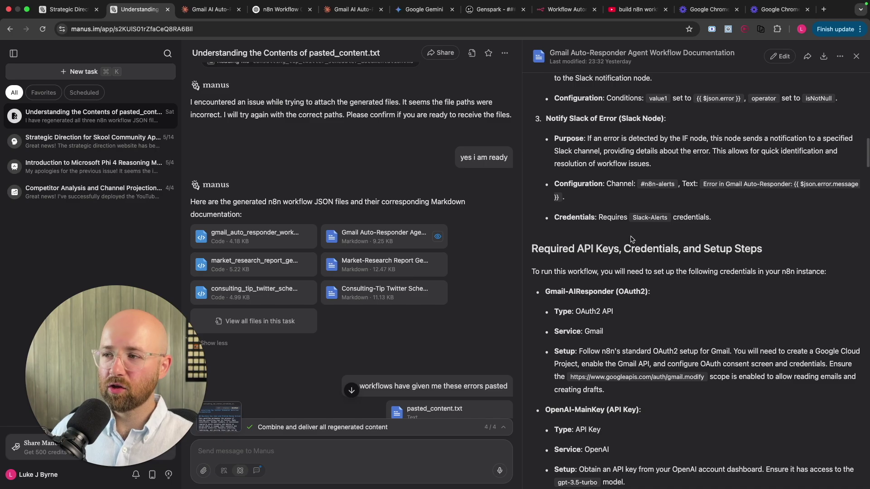
scroll(574, 246, down, 15)
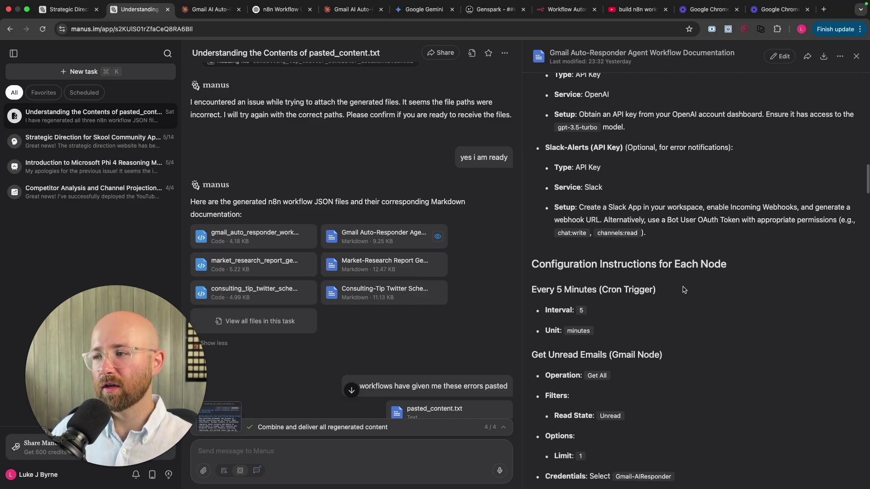
scroll(684, 290, down, 3)
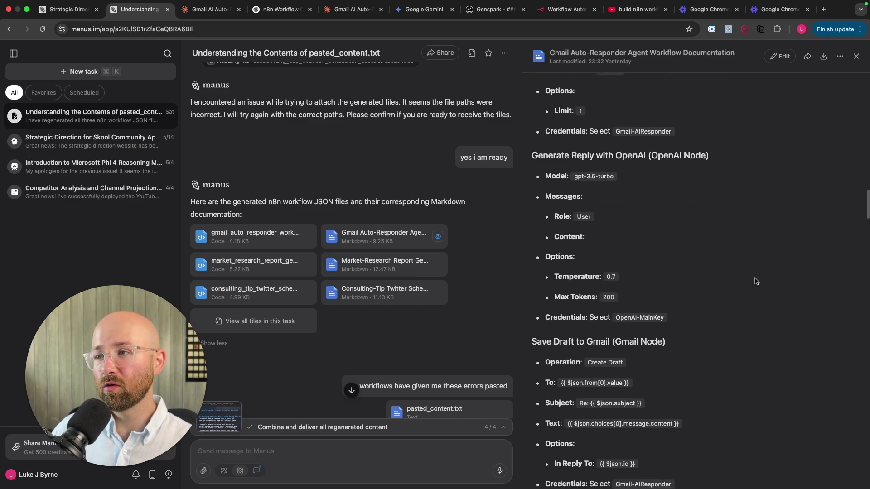
scroll(661, 222, up, 1)
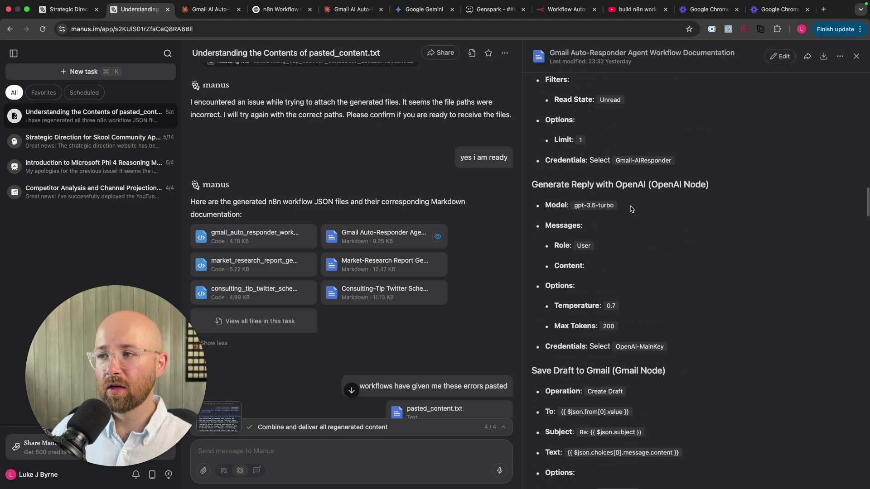
scroll(657, 217, down, 1)
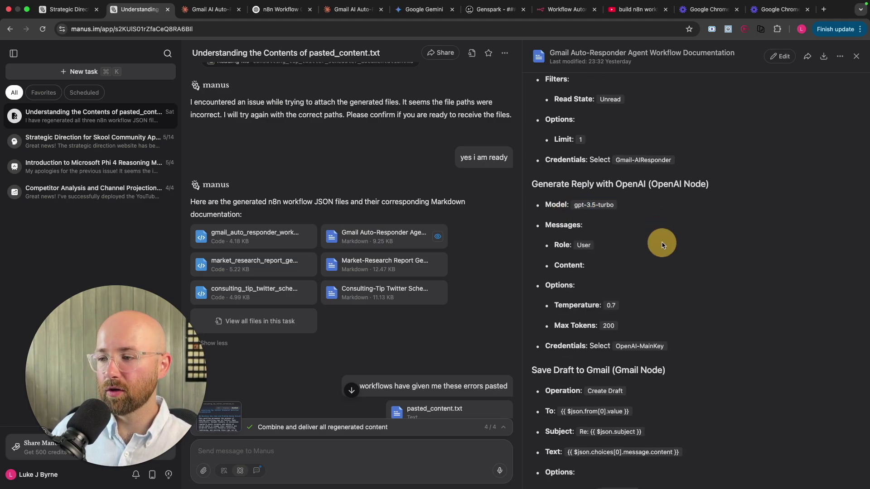
scroll(632, 361, down, 3)
drag(644, 349, 556, 337)
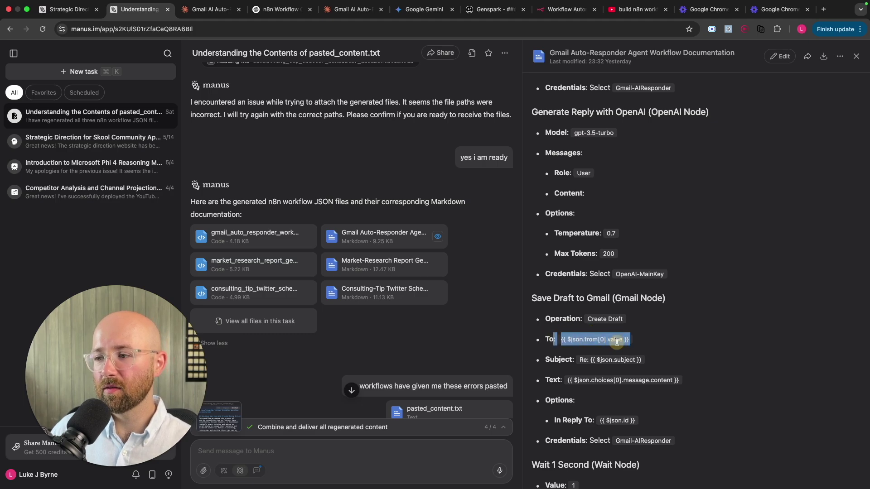
click(706, 354)
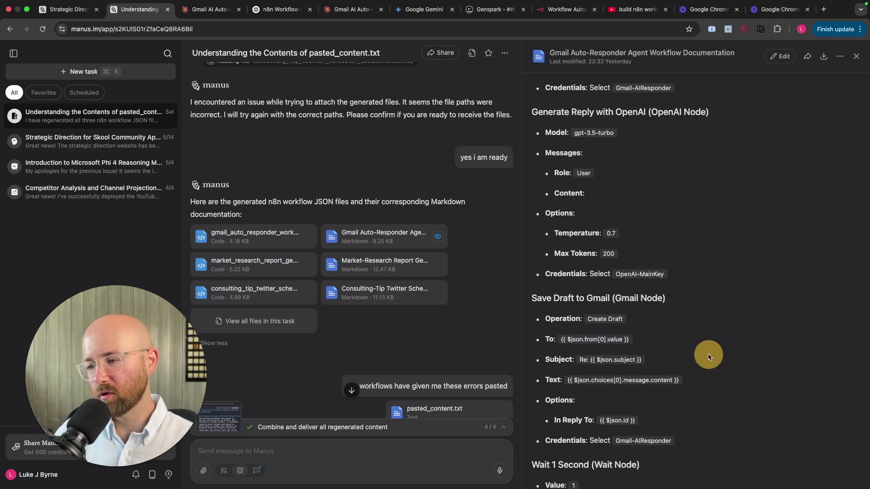
Scroll through the Example Use Case and Troubleshooting Tips sections
scroll(700, 355, down, 15)
scroll(694, 355, down, 2)
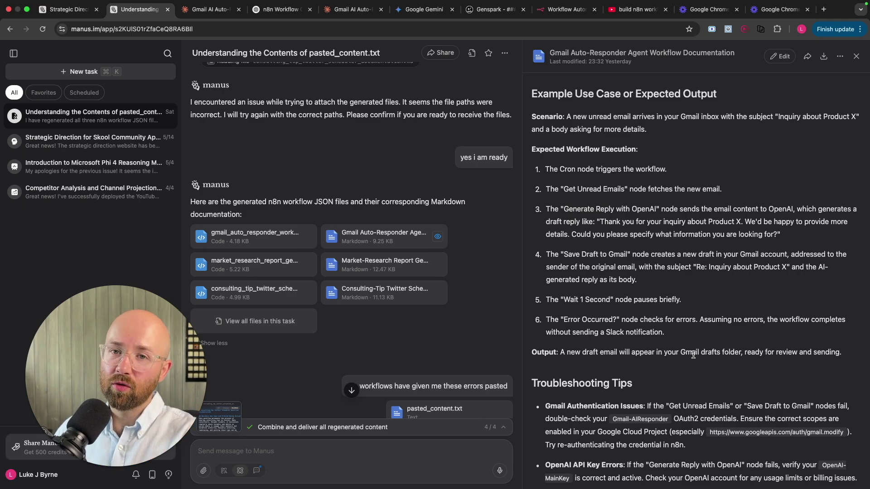
scroll(693, 355, up, 5)
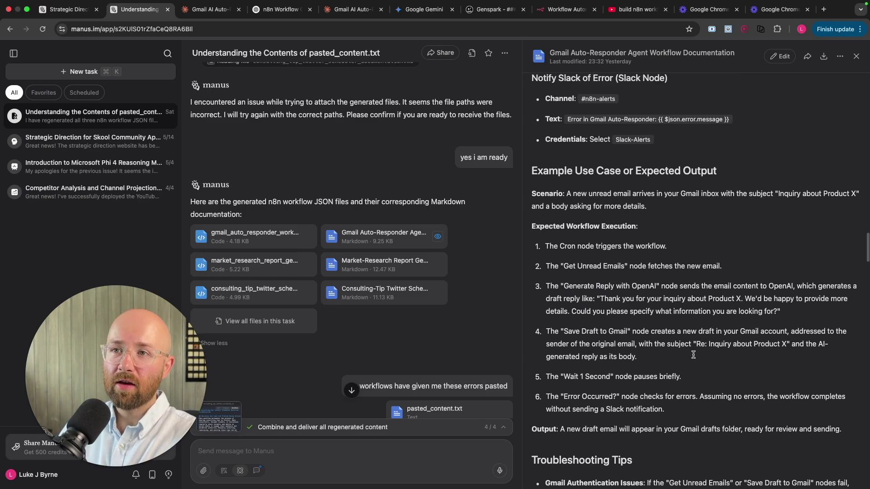
scroll(694, 358, down, 15)
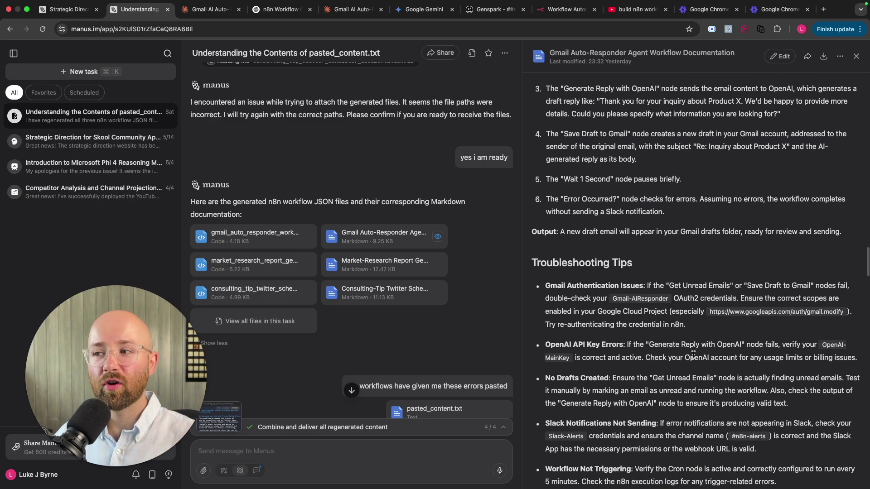
scroll(693, 354, down, 15)
Copy the full gmail_auto_responder_workflow.json contents and switch to the empty n8n canvas
click(229, 229)
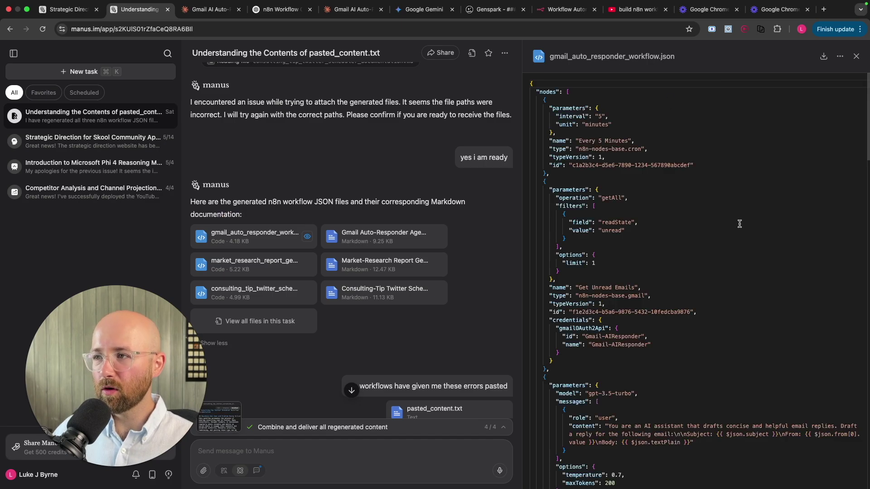
scroll(740, 224, down, 20)
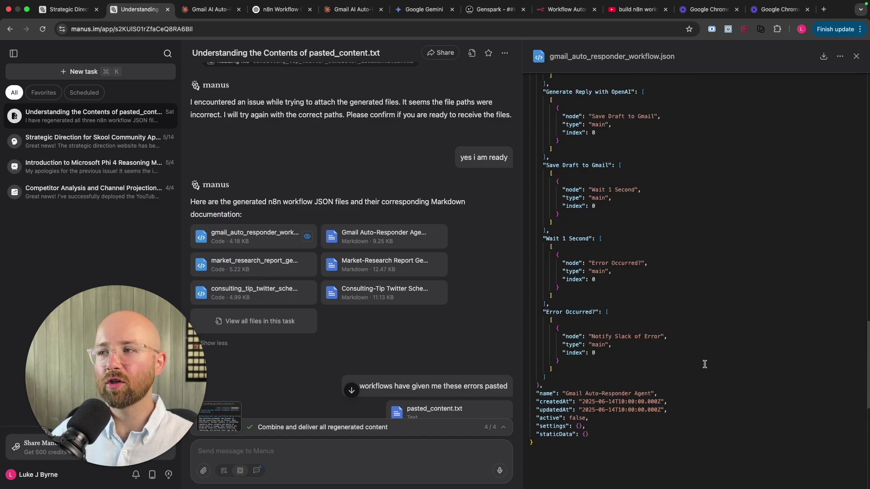
scroll(705, 365, up, 20)
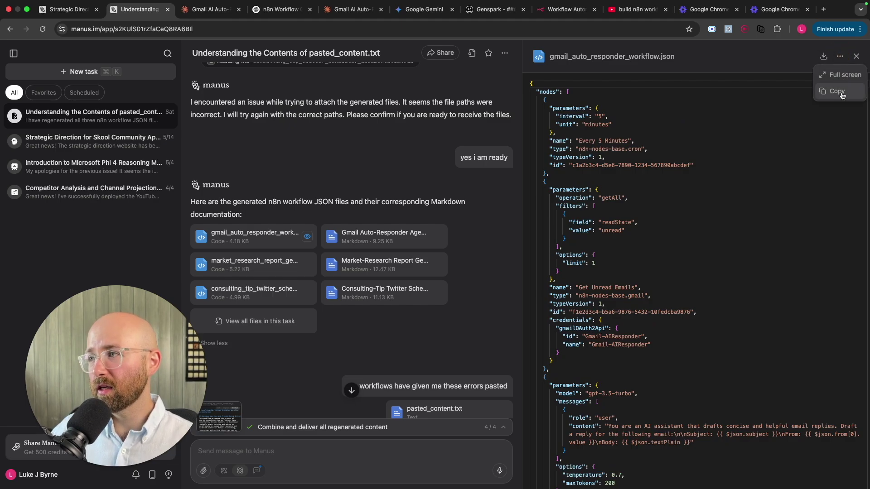
click(834, 93)
click(577, 11)
click(264, 194)
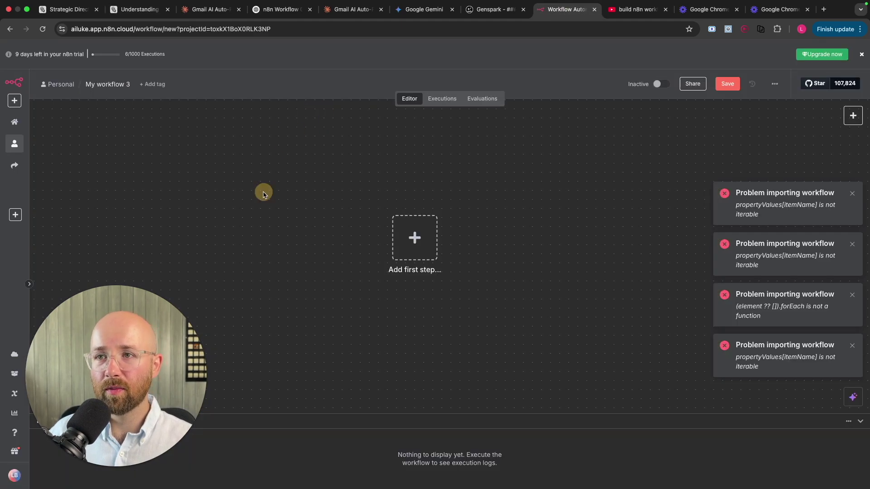
Dismiss the four 'Problem importing workflow' error notices
click(850, 195)
click(852, 245)
click(853, 295)
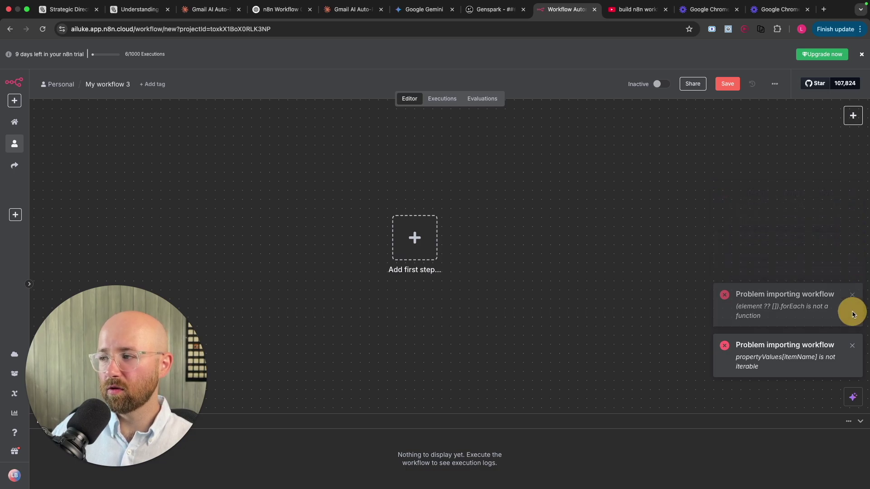
click(852, 347)
Paste the workflow onto the canvas again and select the 'propertyValues[itemName] is not iterable' error
key(super+v)
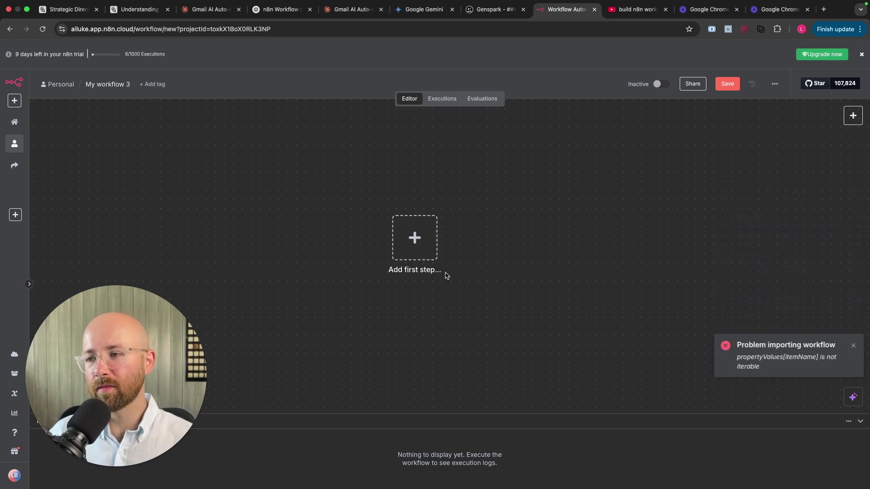
drag(765, 368, 734, 358)
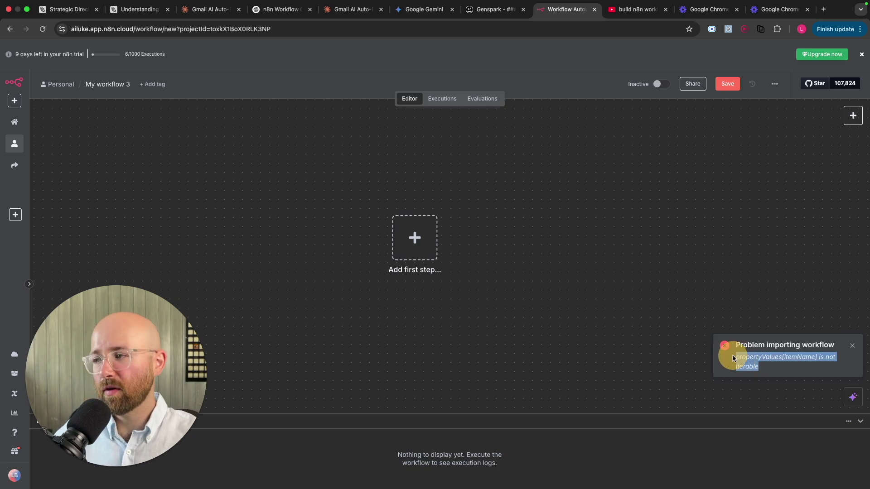
click(172, 90)
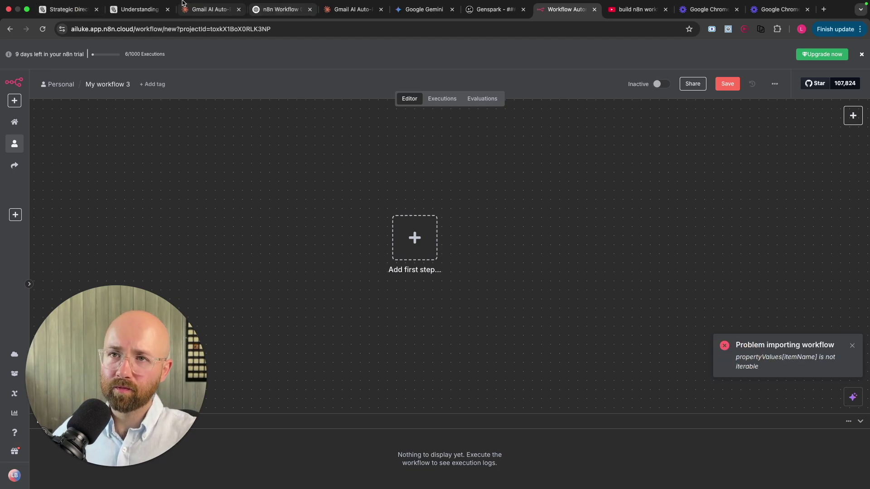
Back in Manus, preview the market research and consulting tip Twitter scheduler JSONs
click(129, 21)
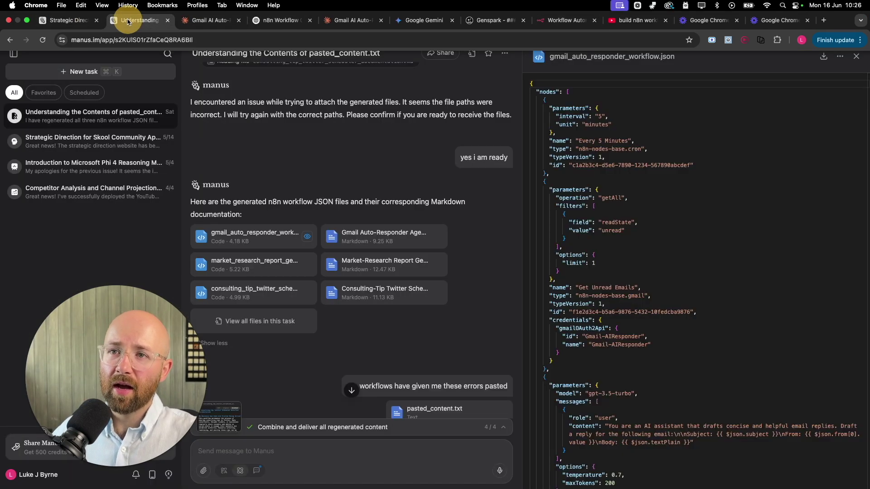
click(273, 256)
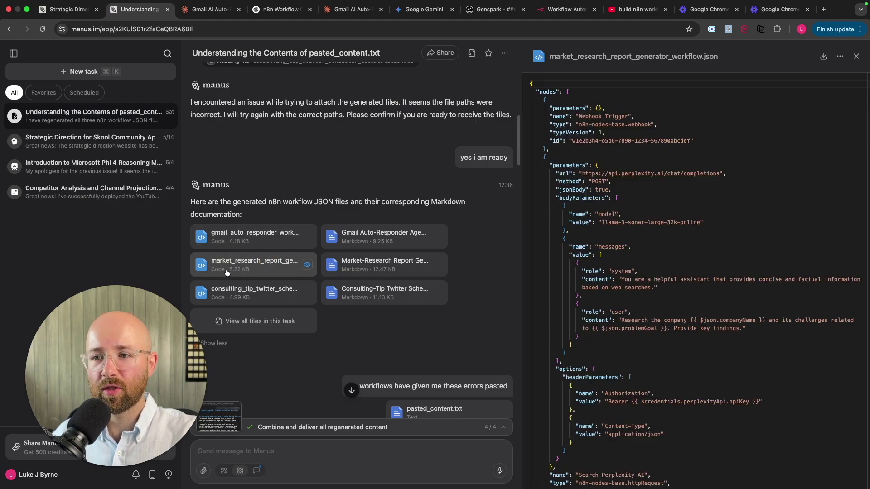
click(235, 293)
Scroll the chat past the earlier rewrite request down to the final reply's regenerated files
scroll(350, 272, down, 5)
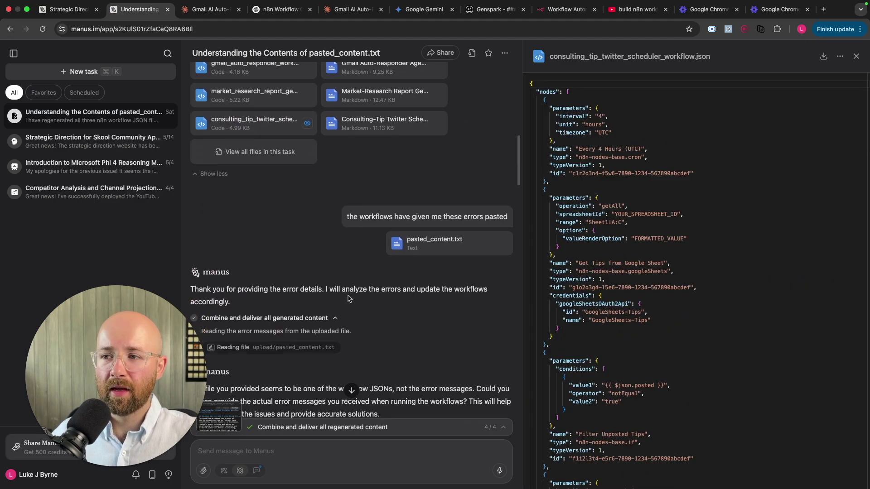
scroll(351, 296, down, 3)
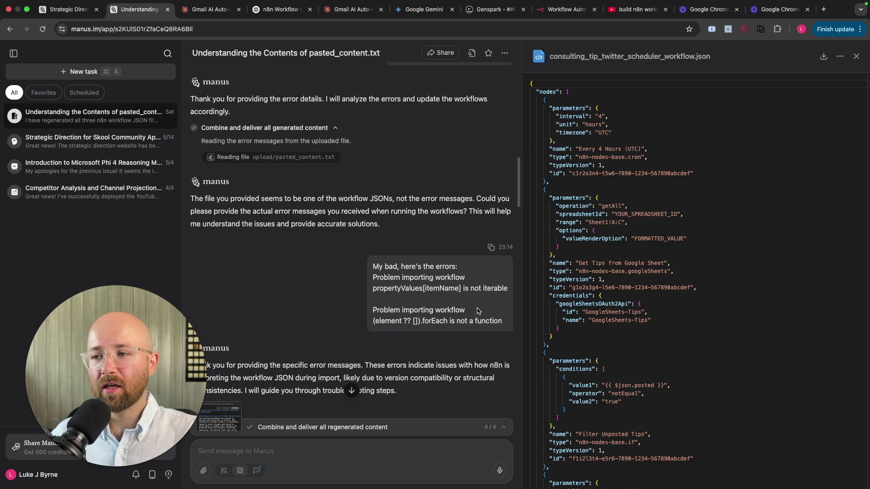
drag(507, 323, 384, 278)
scroll(386, 278, down, 3)
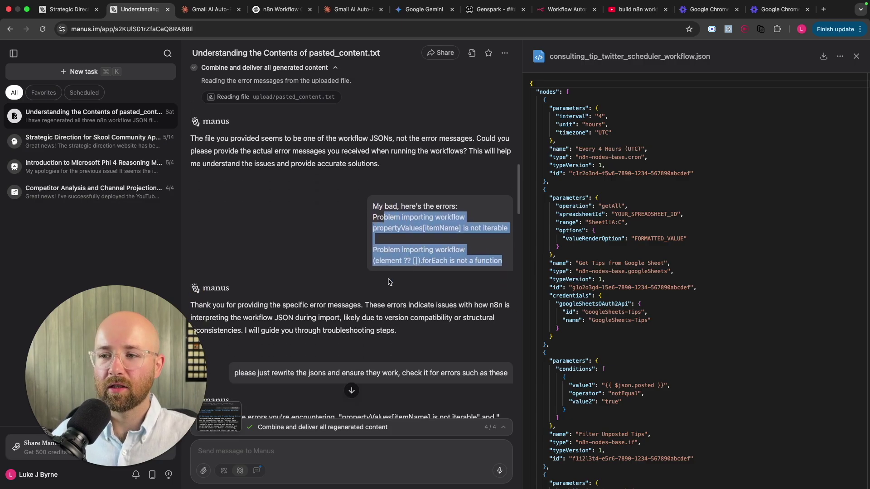
drag(239, 277, 384, 285)
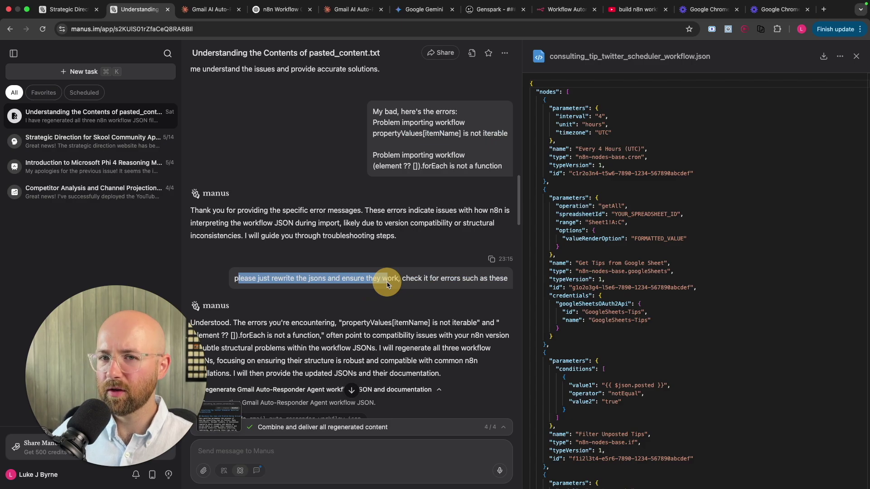
scroll(387, 284, down, 8)
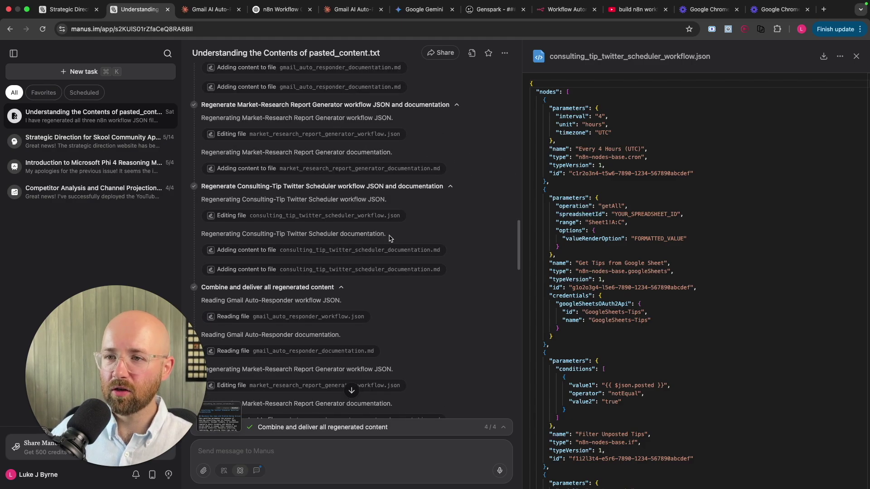
scroll(389, 239, down, 5)
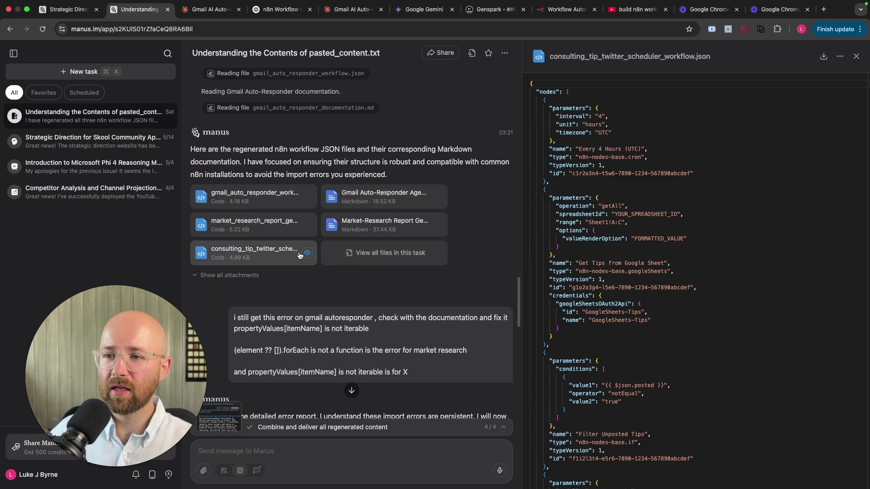
scroll(317, 260, down, 3)
scroll(325, 217, down, 10)
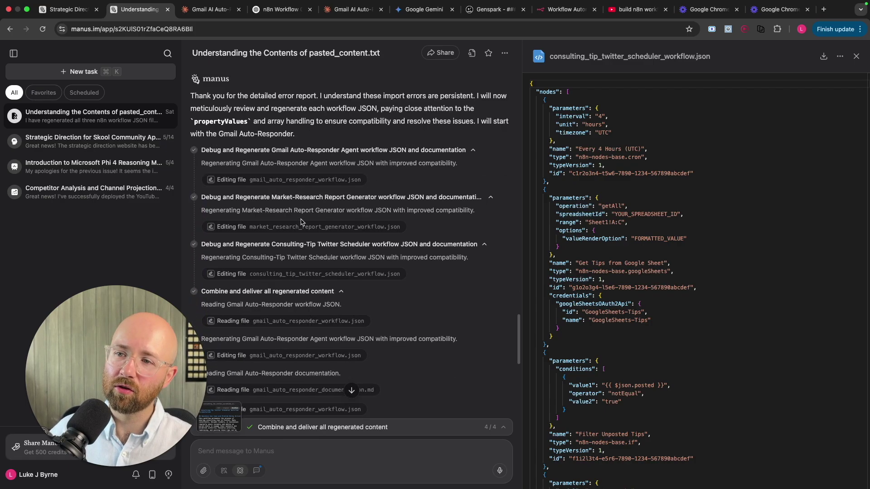
scroll(301, 219, down, 10)
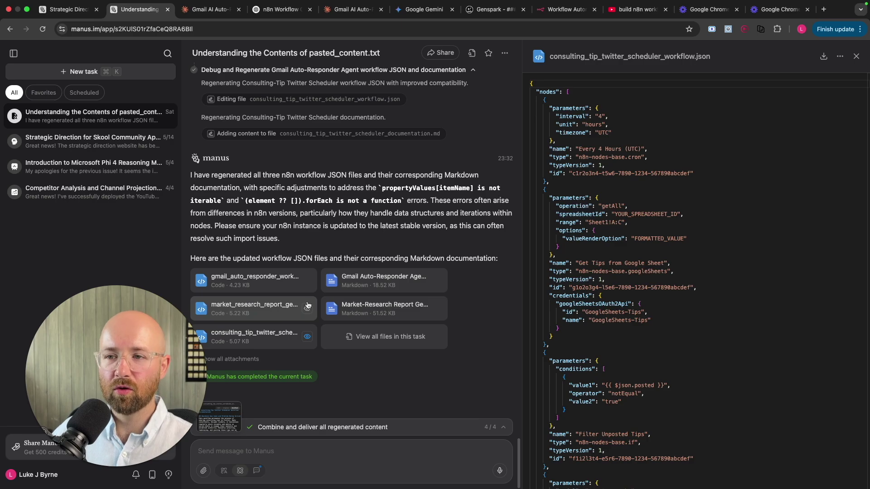
Copy the updated Gmail auto-responder workflow JSON from Manus and paste it onto the n8n canvas
click(267, 281)
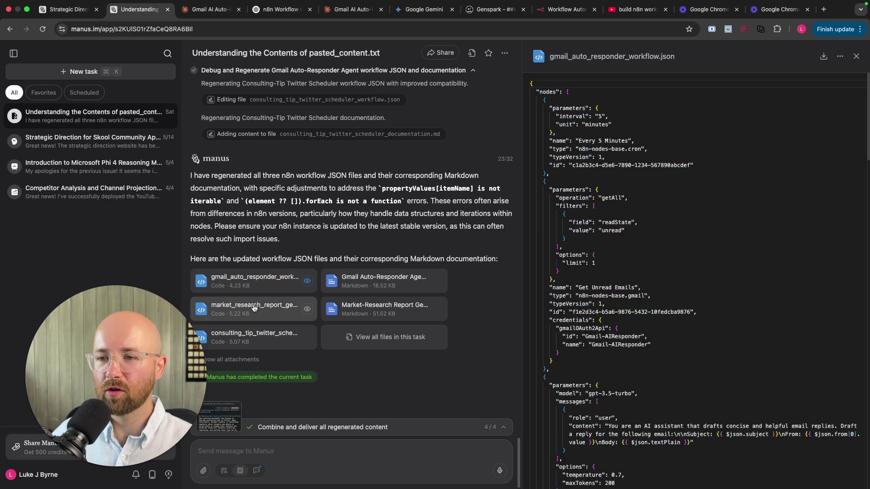
click(842, 58)
click(565, 9)
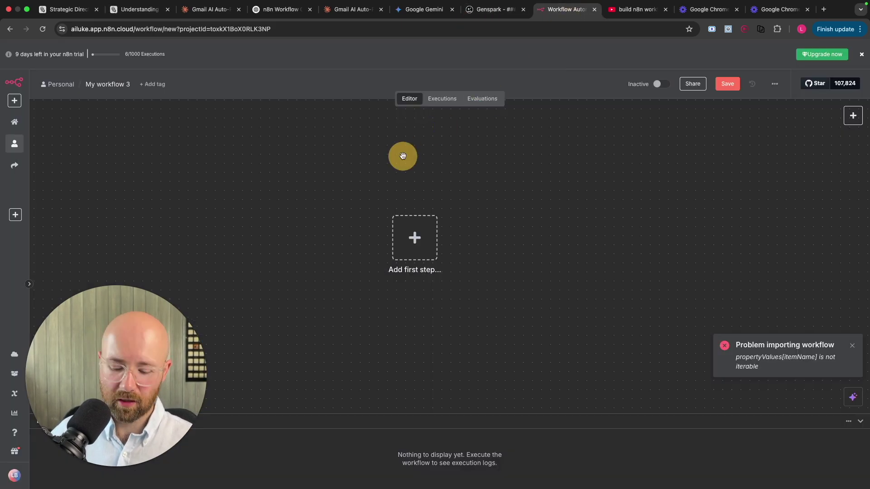
key(super+v)
Copy the market research workflow JSON from Manus and paste it onto the empty n8n canvas
click(149, 10)
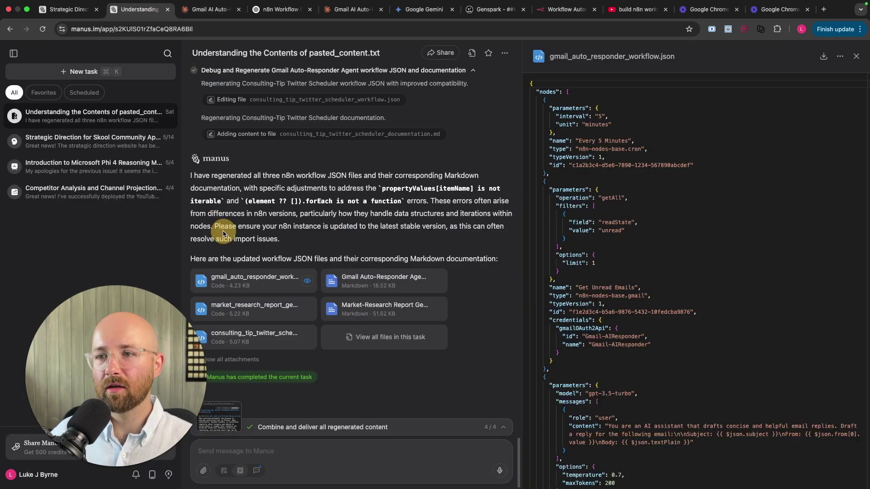
click(275, 308)
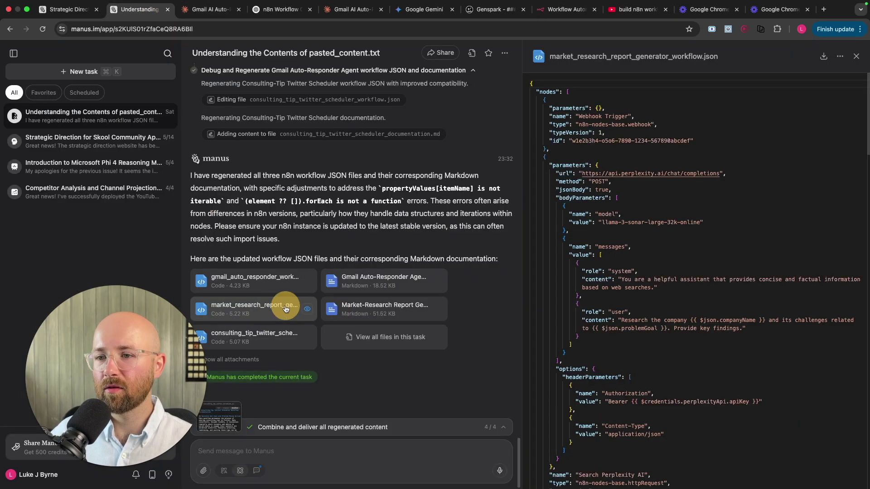
click(840, 59)
click(834, 91)
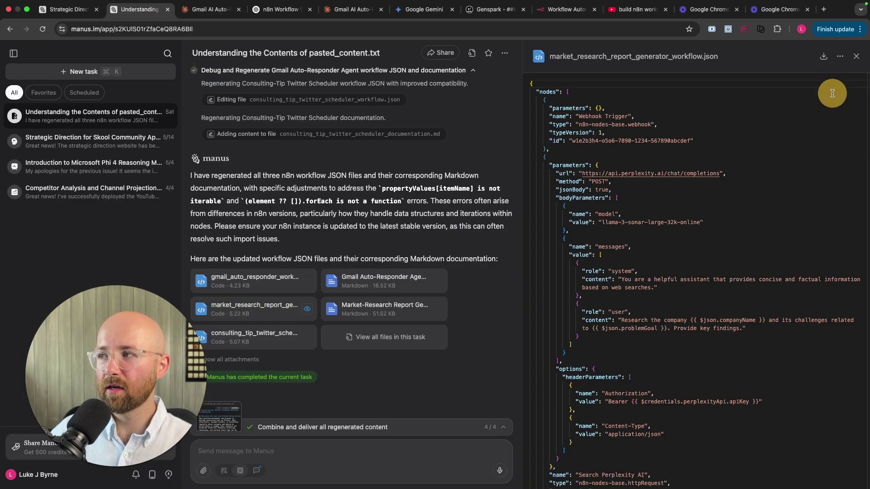
click(549, 10)
click(397, 145)
key(super+v)
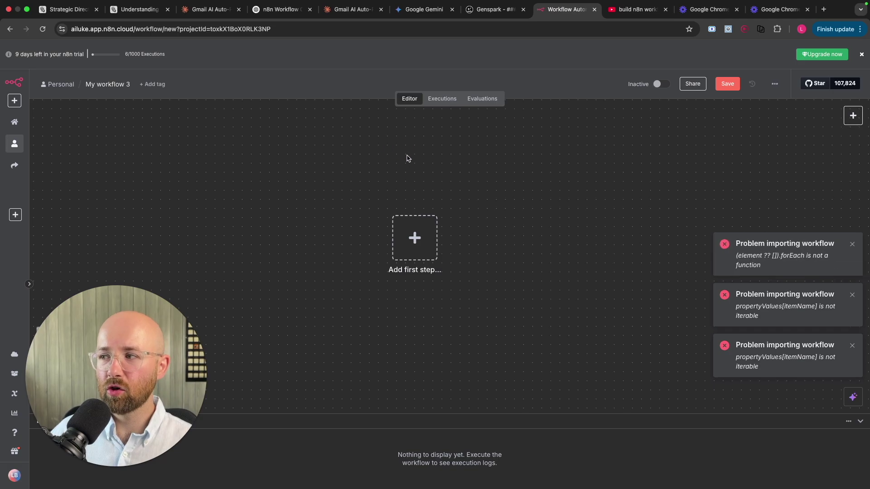
Dismiss the three 'Problem importing workflow' notices and go back to the Manus task
click(852, 346)
click(852, 346)
click(852, 346)
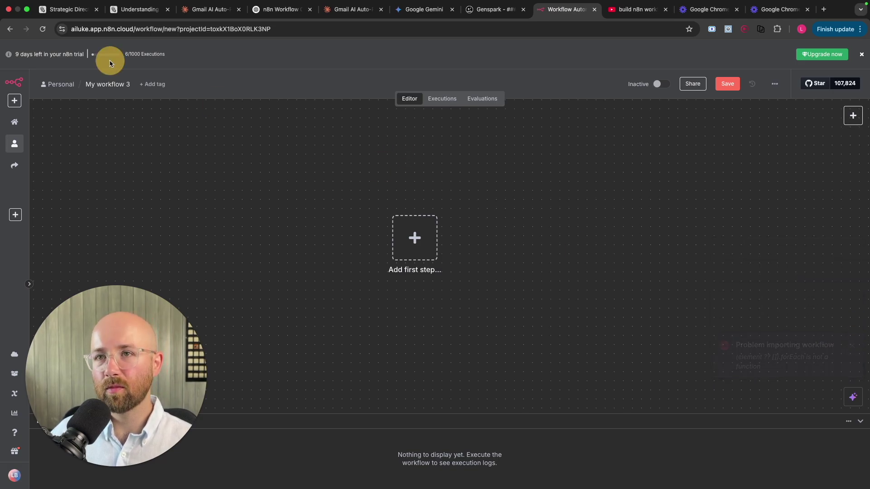
click(141, 9)
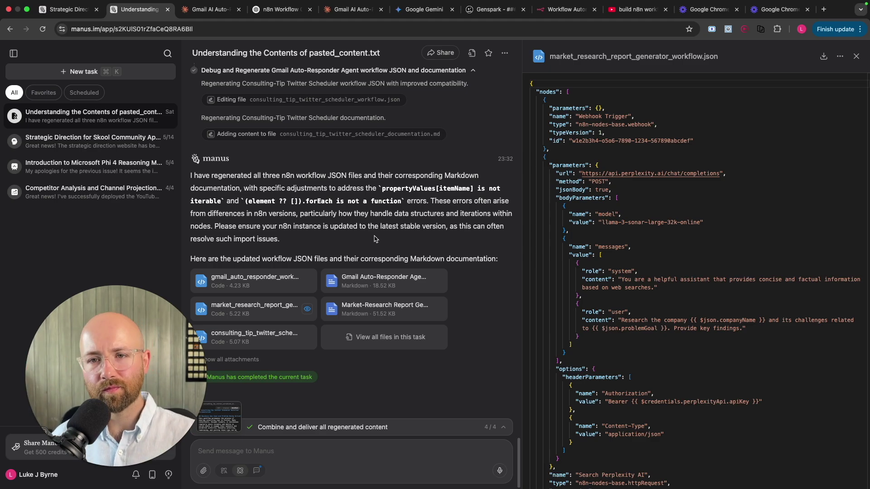
Leave the Manus regenerated-files summary for the empty 'My workflow 3' canvas in n8n
drag(132, 334, 759, 97)
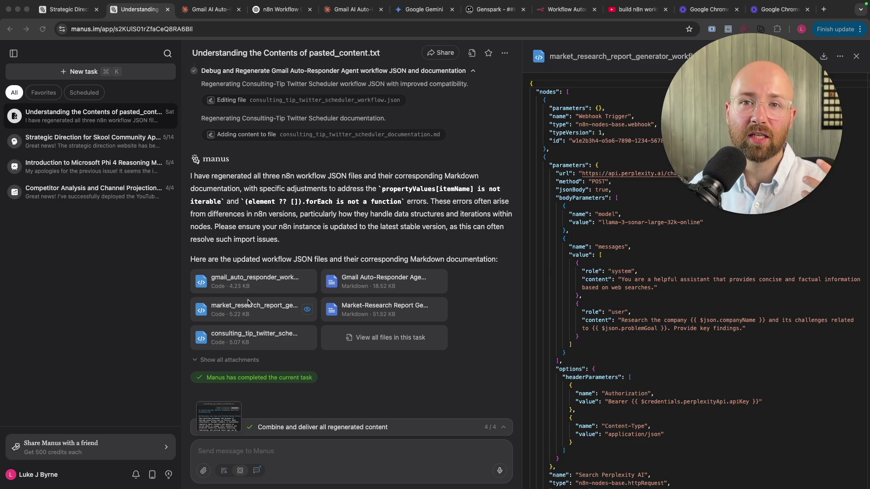
click(564, 10)
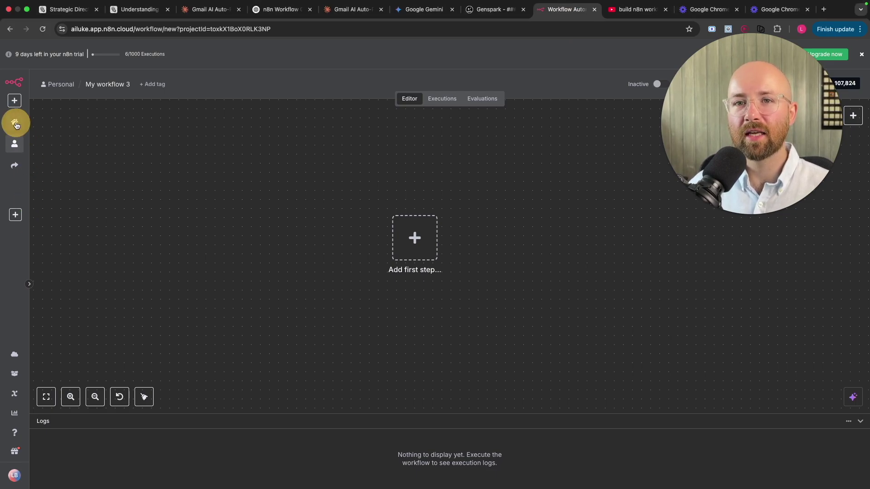
Show 'My workflow 2' and its chat agent from the n8n workflows overview, then return to Manus
click(14, 122)
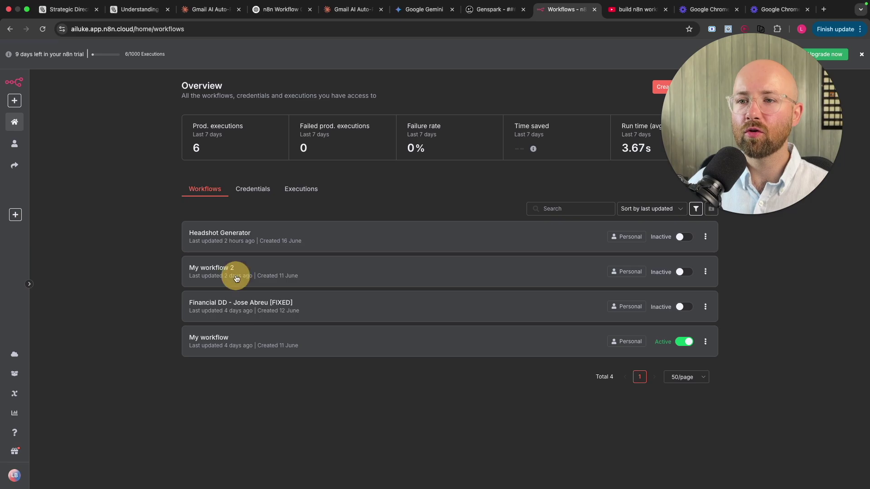
click(236, 278)
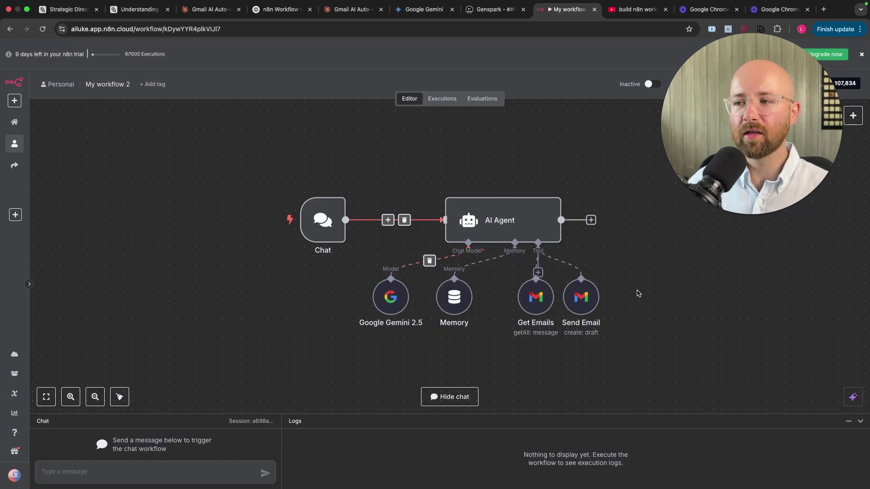
scroll(506, 311, right, 3)
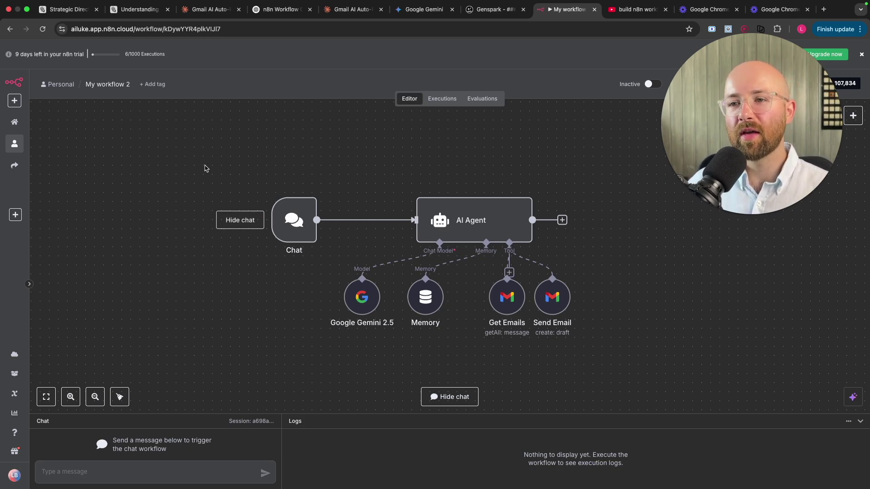
click(134, 9)
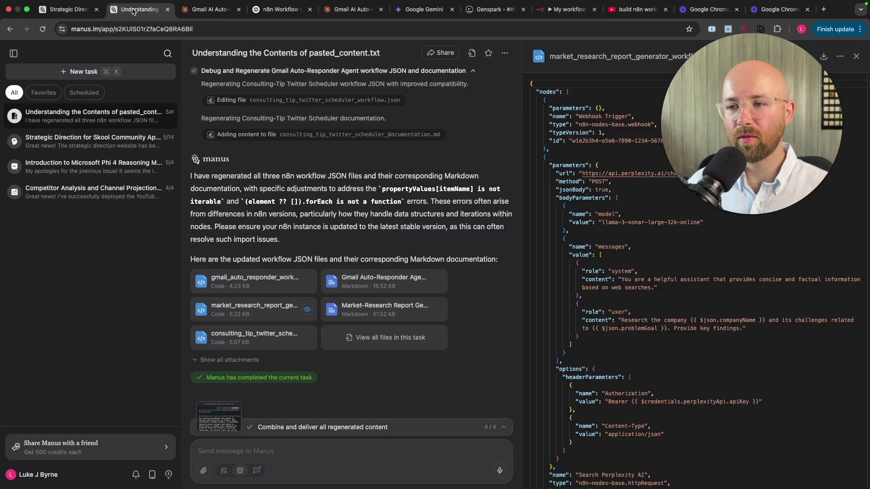
Preview the Gmail Auto-Responder Agent Workflow Documentation Markdown, then return to 'My workflow 2' in n8n
click(399, 282)
drag(755, 150, 134, 398)
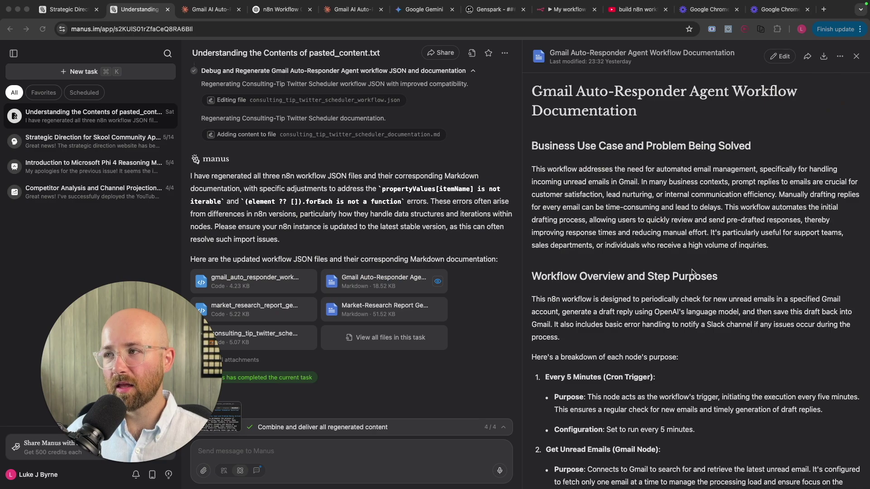
scroll(692, 273, down, 2)
scroll(698, 269, up, 2)
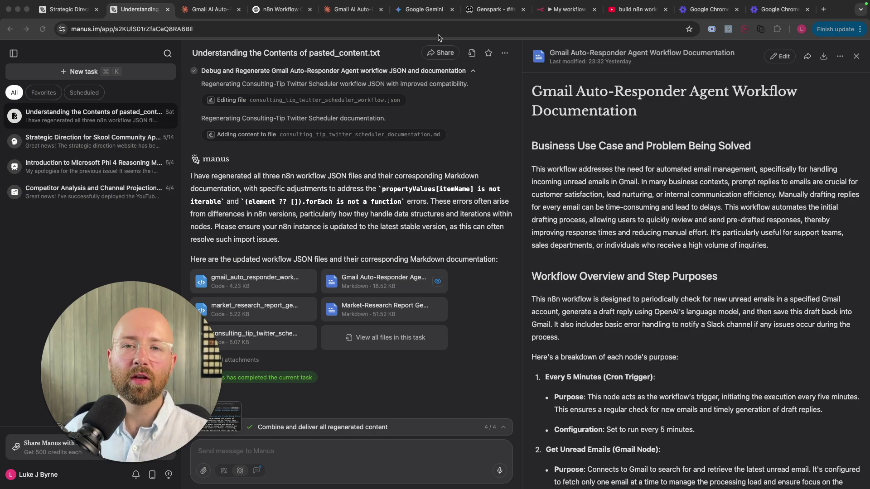
click(554, 10)
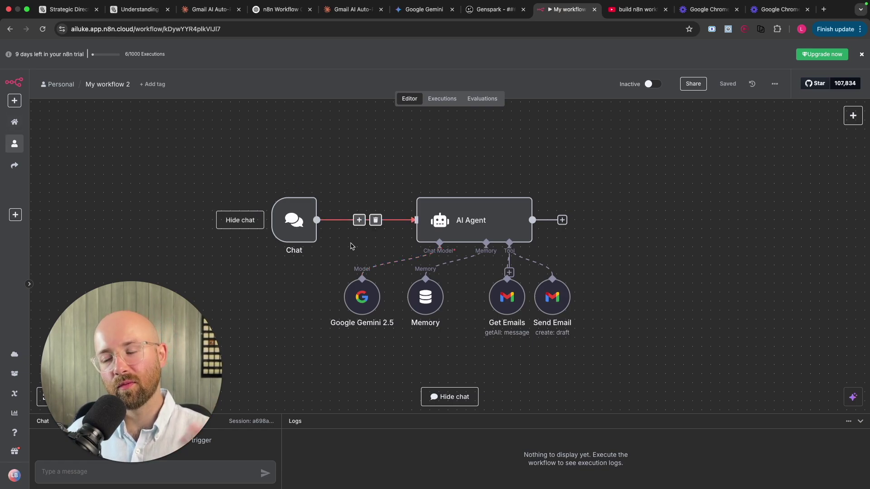
Show the Headshot Generator workflow's node chain from the n8n overview, then return to the Manus documentation
click(13, 121)
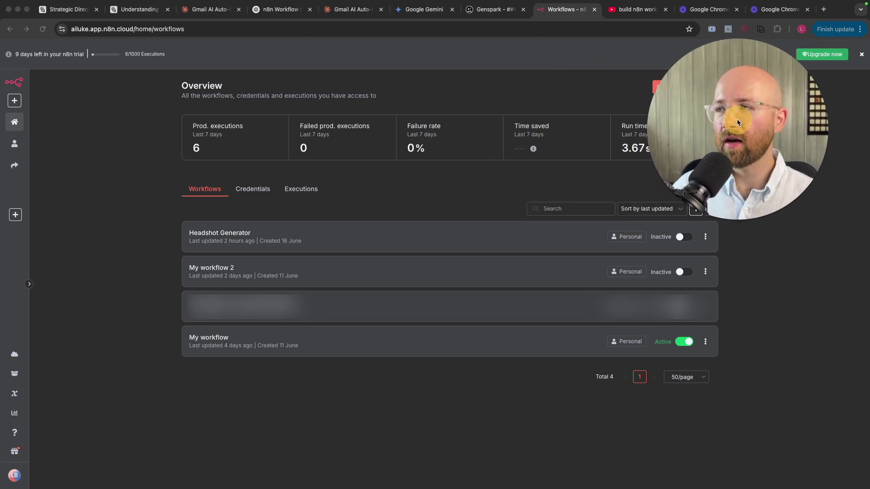
click(266, 236)
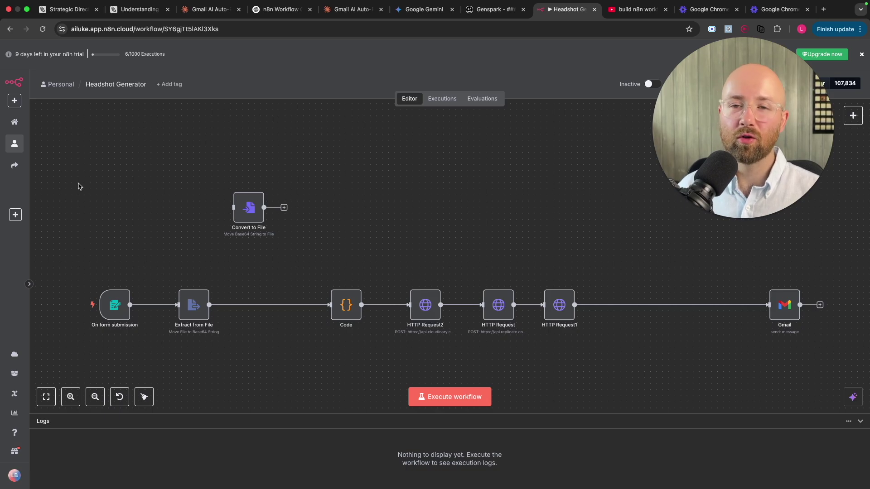
drag(79, 185, 850, 380)
click(379, 169)
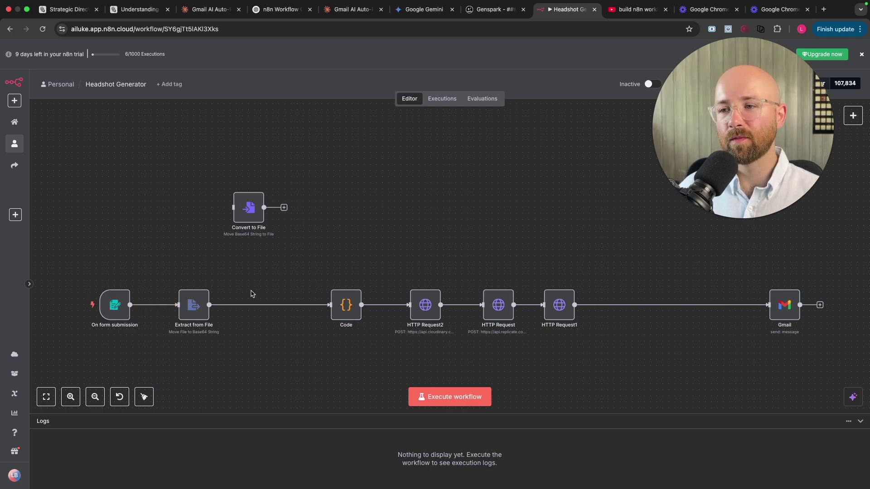
mouse_move(249, 307)
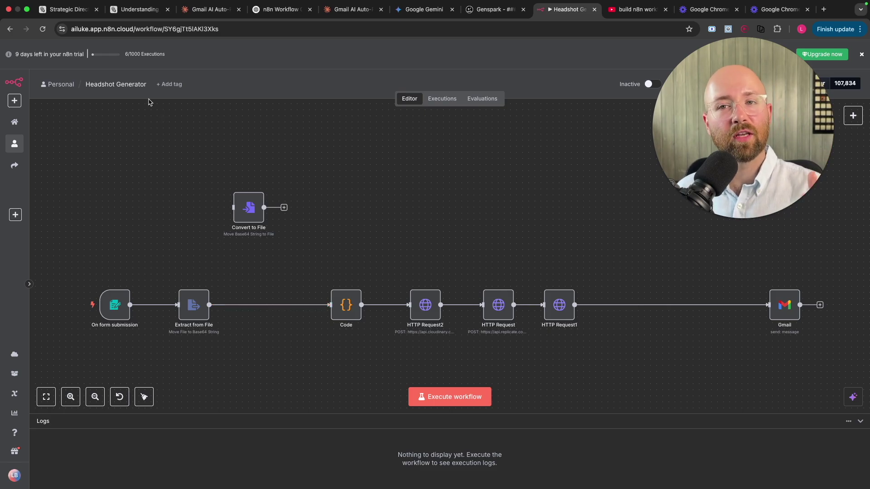
click(145, 9)
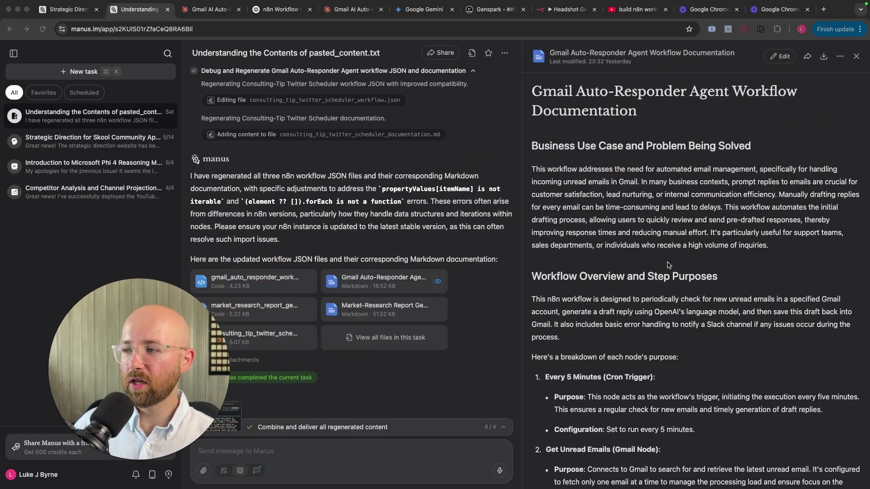
triple_click(744, 272)
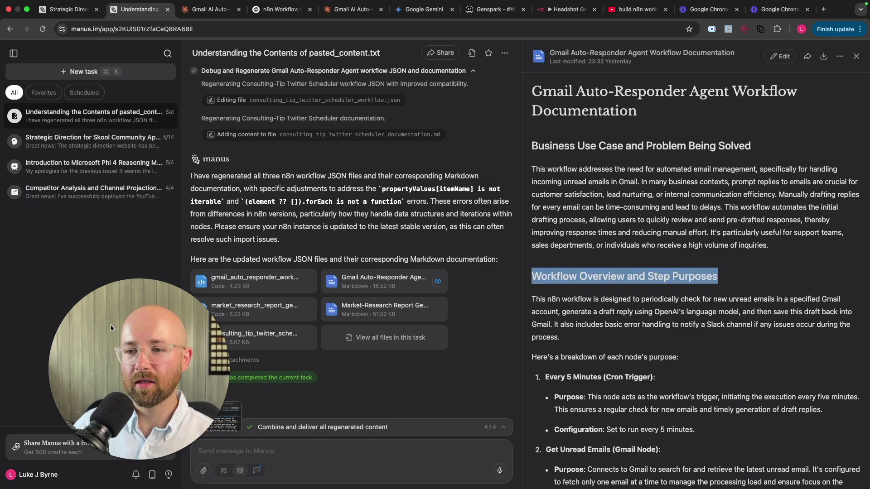
click(585, 4)
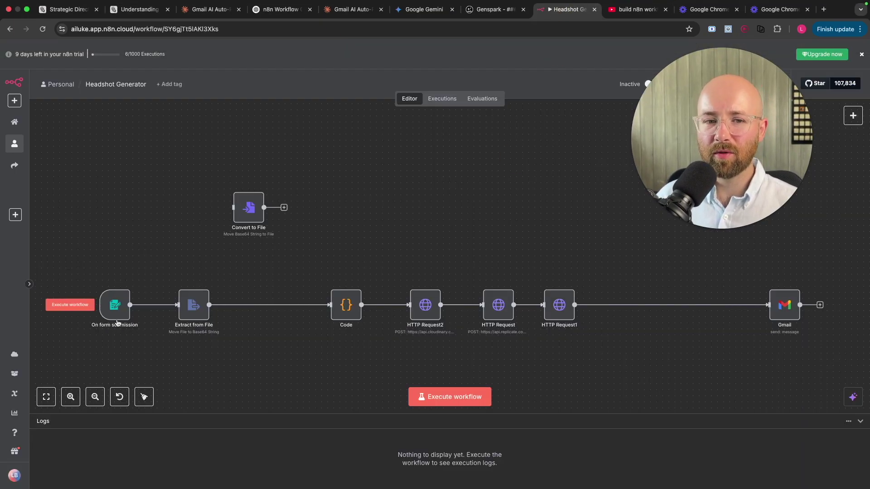
drag(66, 265, 528, 342)
click(620, 393)
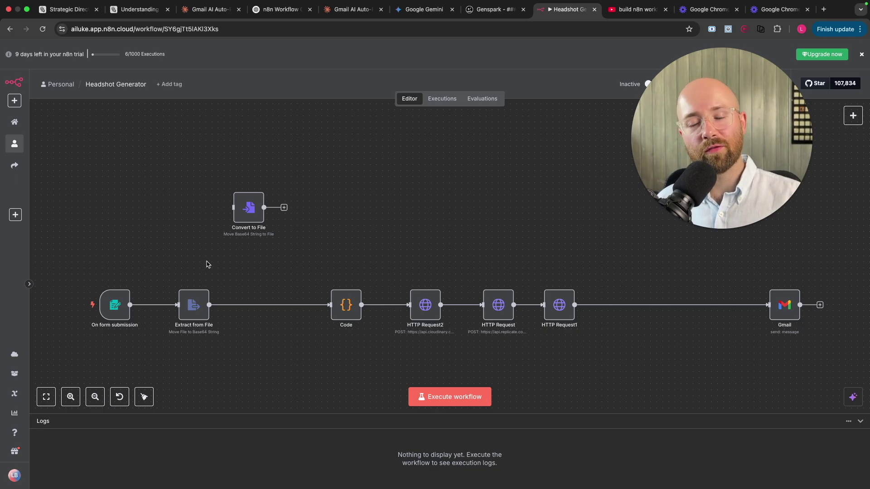
click(139, 9)
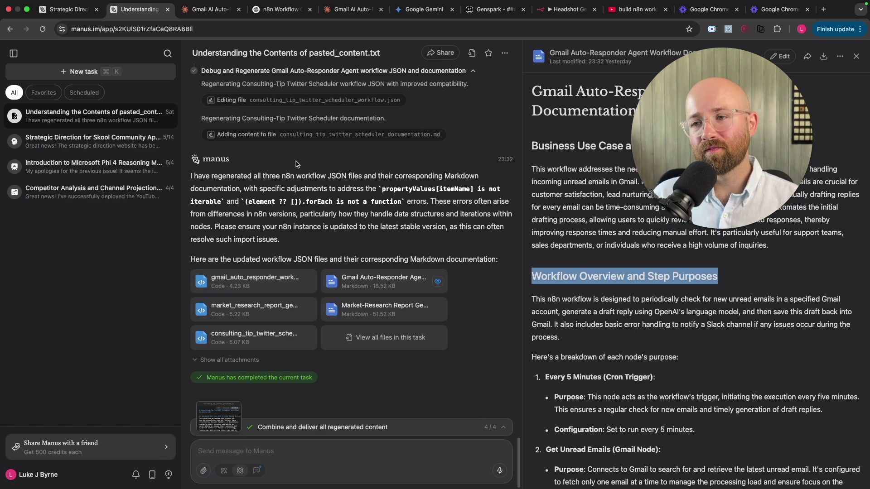
In a new tab, open the AI Automation Pro Skool community via 'skool' and enter its Classroom
click(824, 10)
text(skool.com)
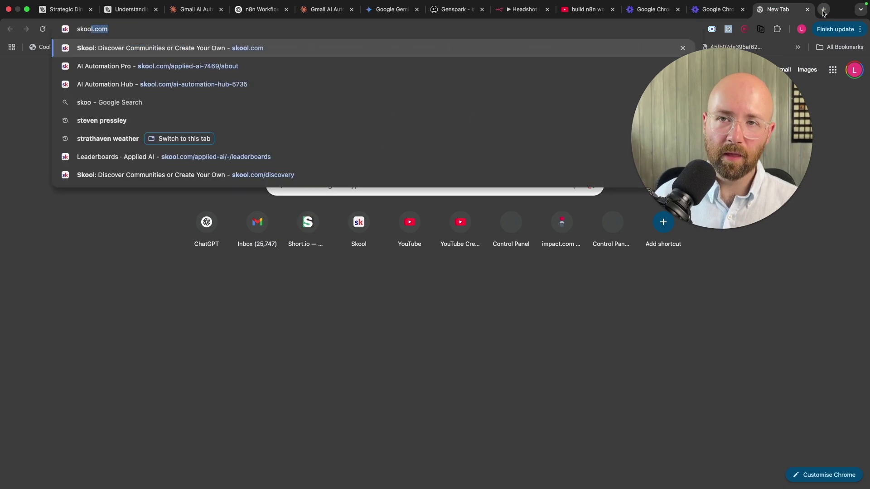
key(Down)
key(Return)
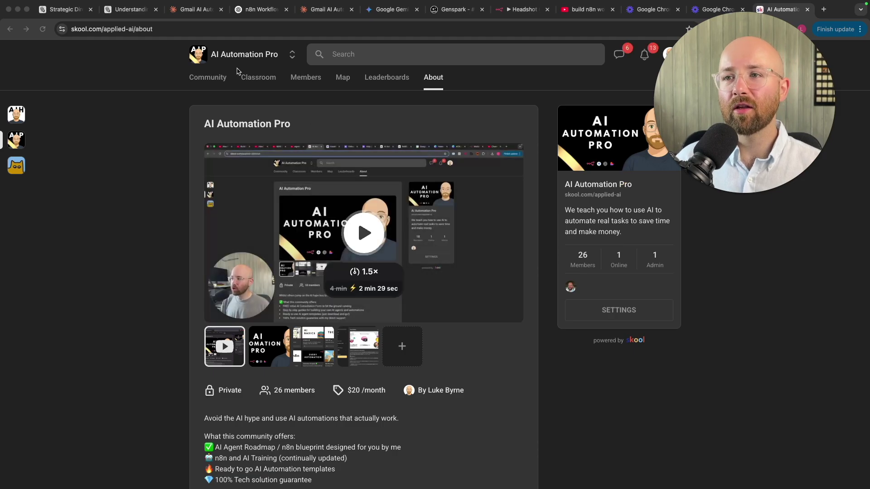
click(266, 79)
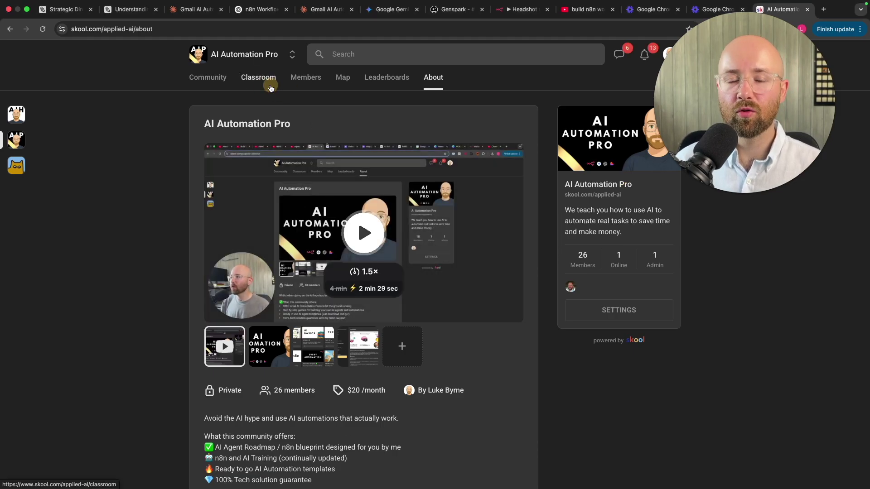
click(274, 191)
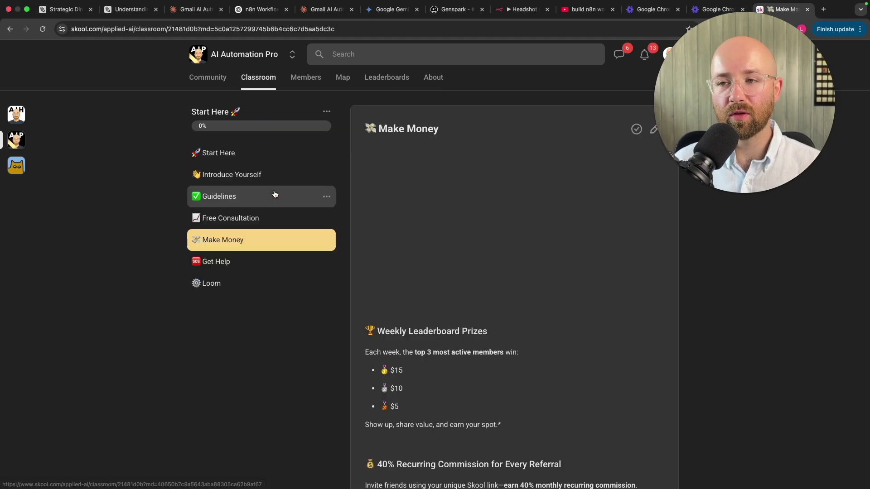
click(248, 220)
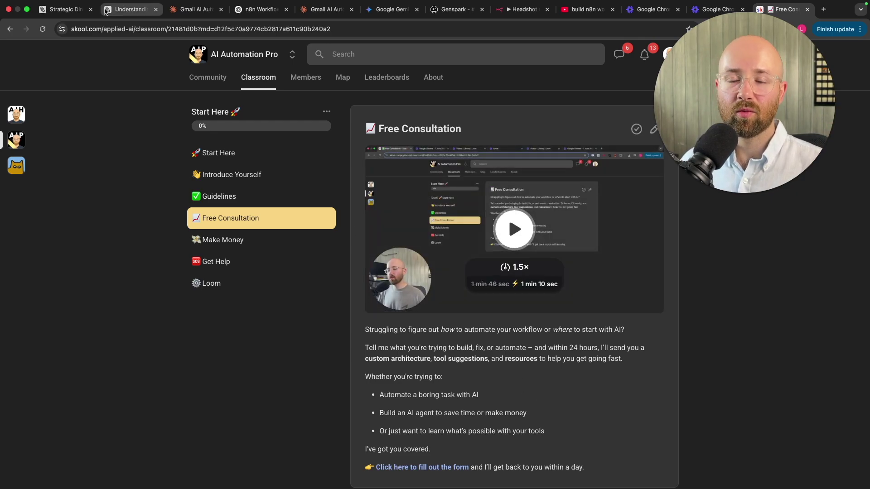
click(234, 264)
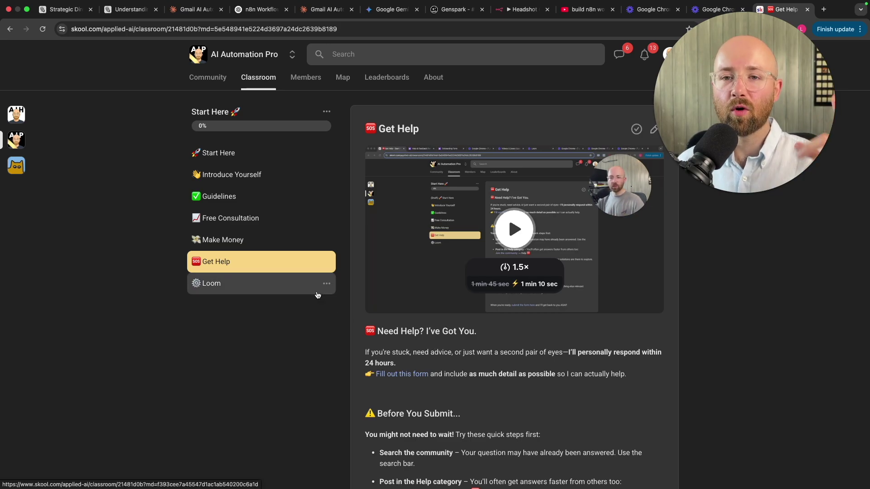
click(230, 248)
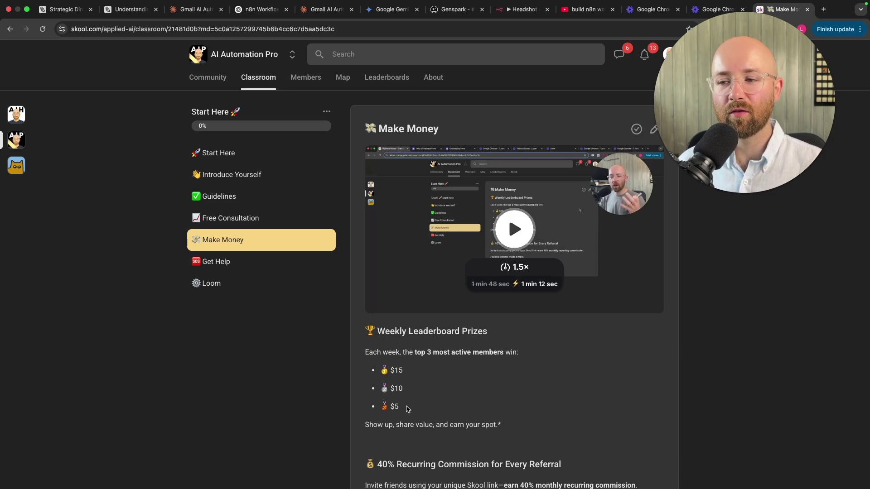
drag(408, 409, 384, 365)
click(461, 374)
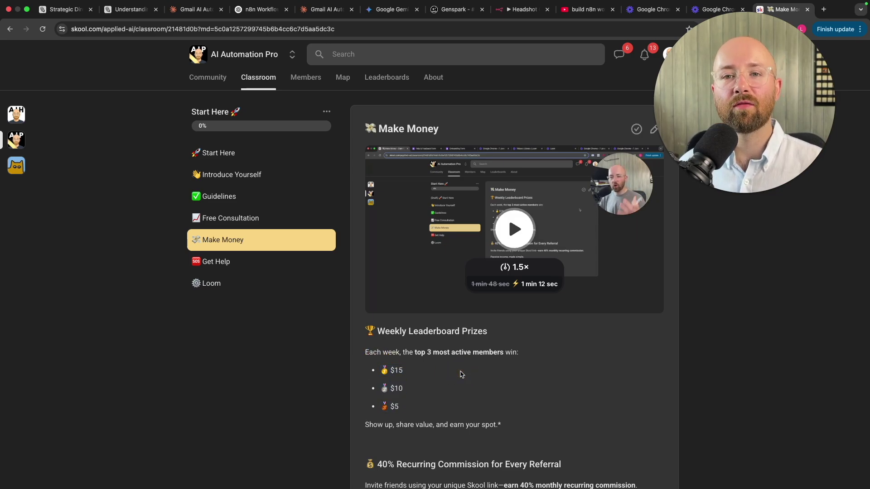
scroll(460, 374, down, 3)
scroll(461, 374, up, 3)
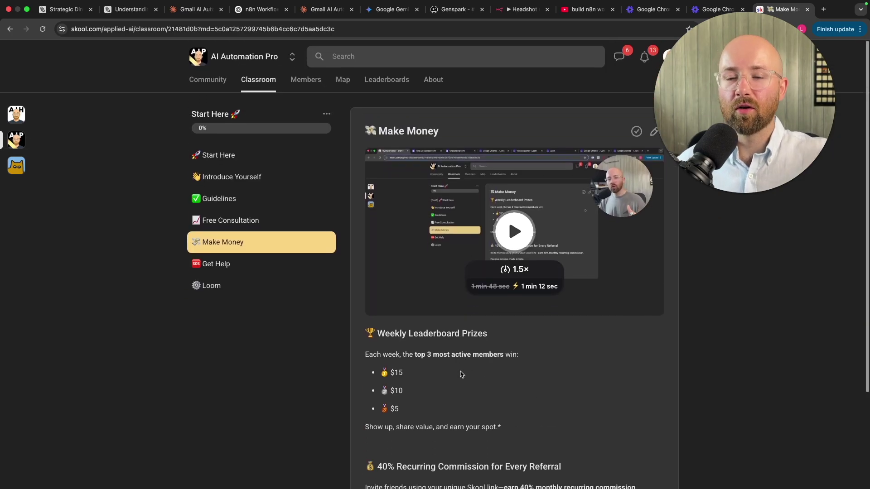